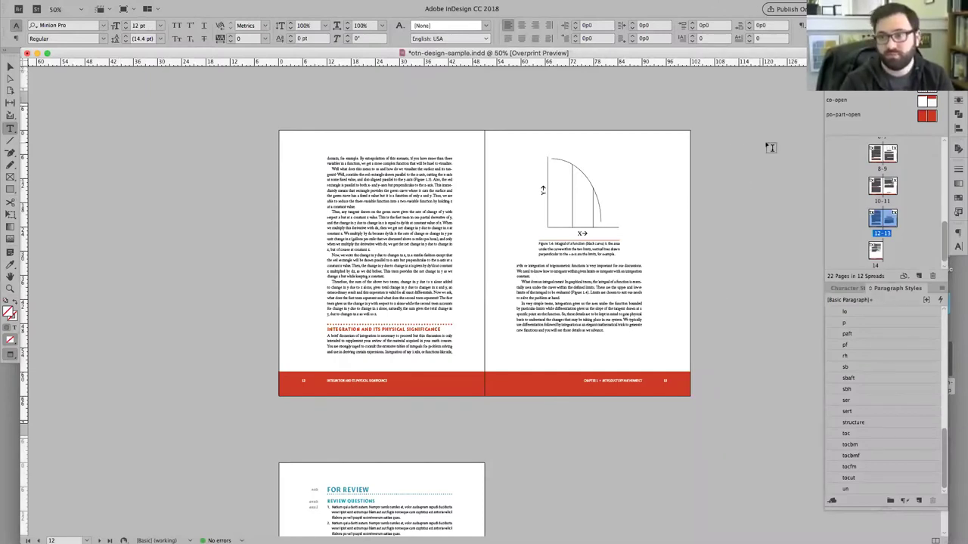
key(v)
key(t)
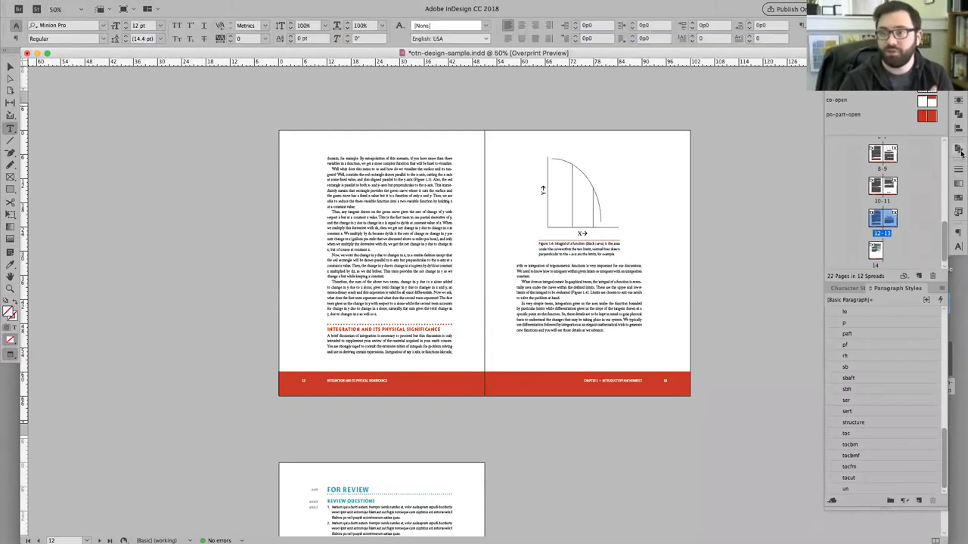
Open the list of the document's linked images and place it where all its columns are readable beside the spread
mouse_move(399, 4)
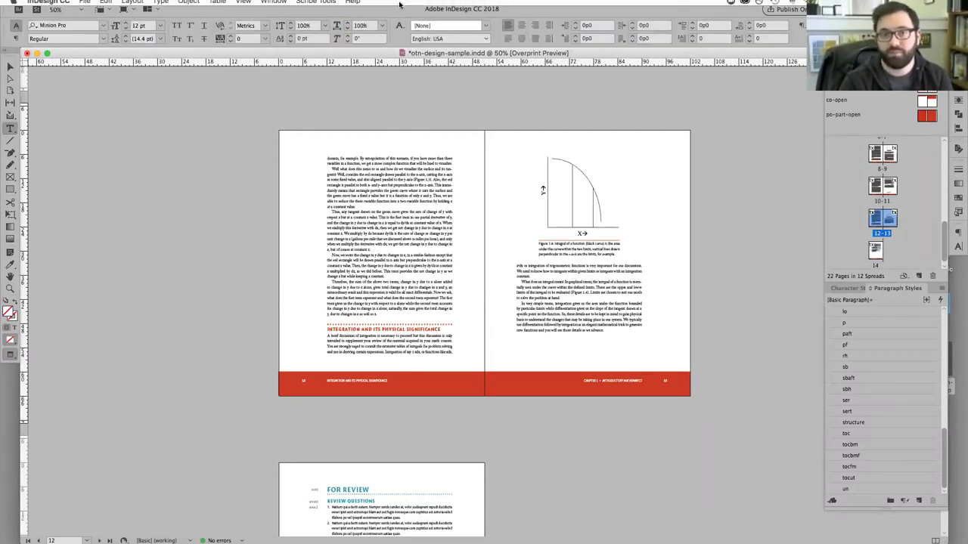
click(273, 6)
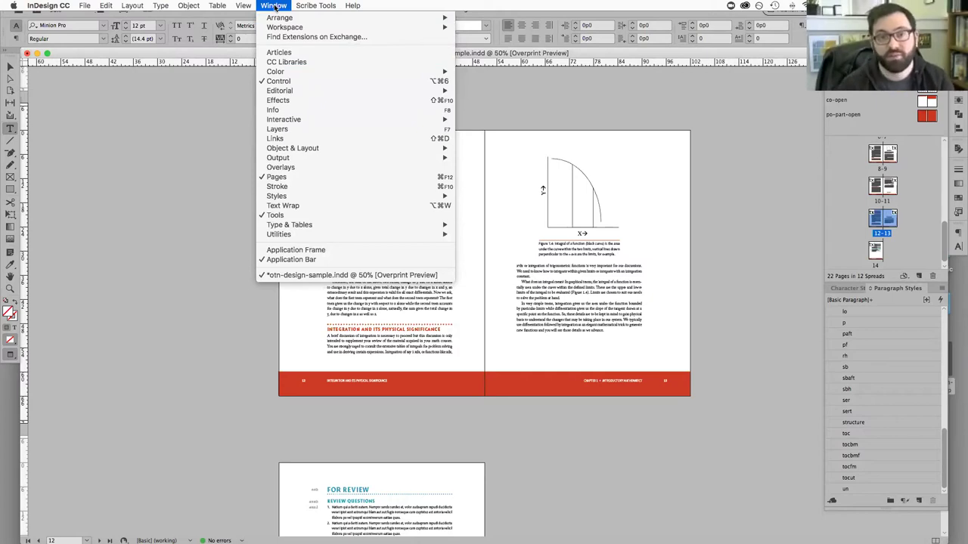
click(286, 139)
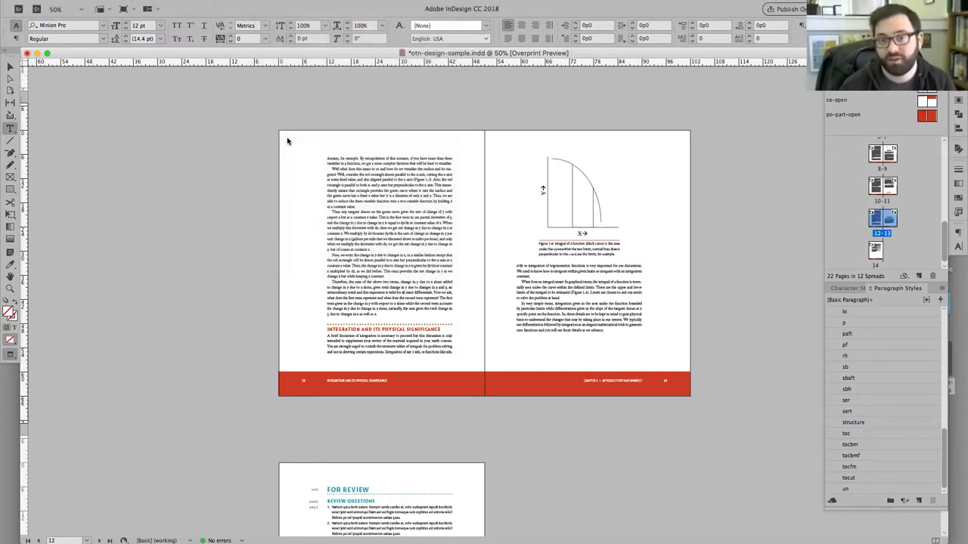
drag(803, 59, 725, 103)
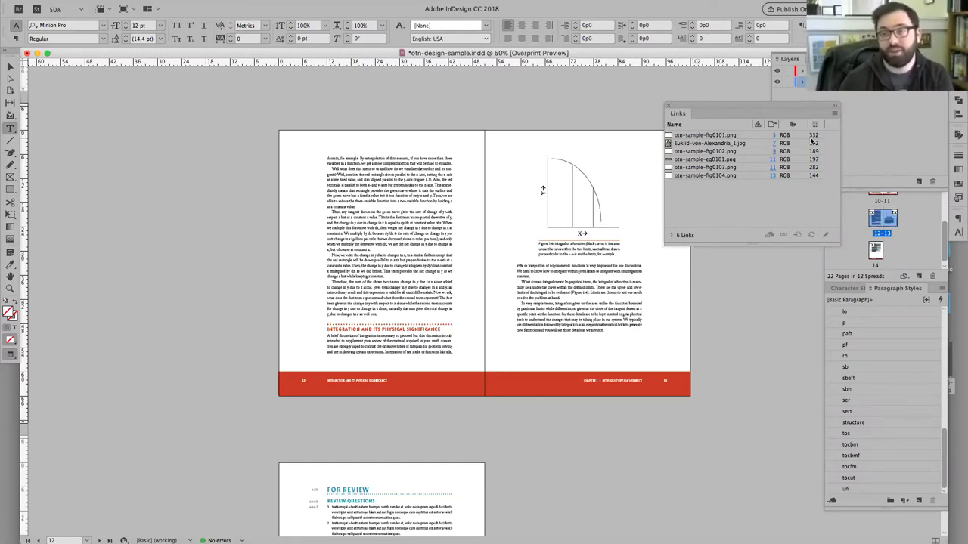
Go to the placed image otn-sample-fig0101.png and show its full link information, including actual and effective PPI
click(786, 135)
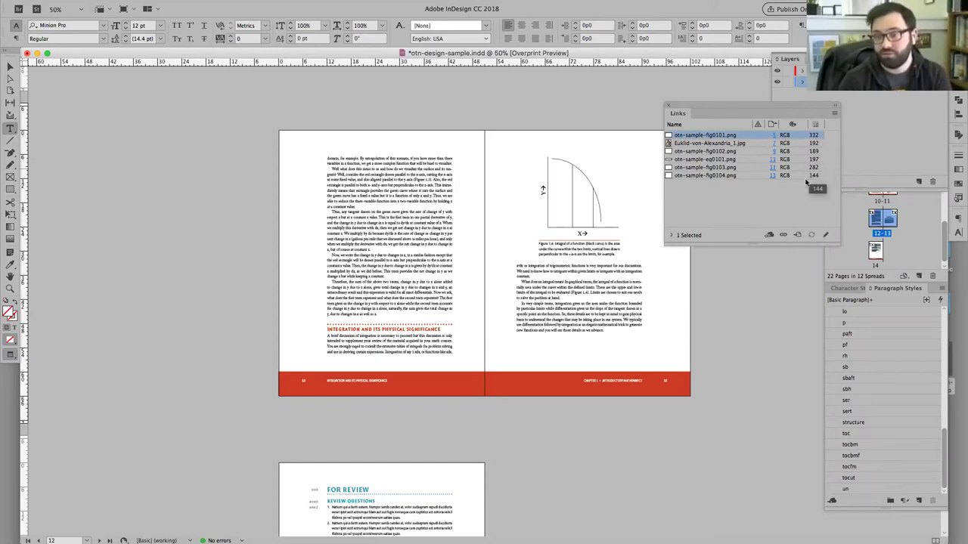
click(772, 136)
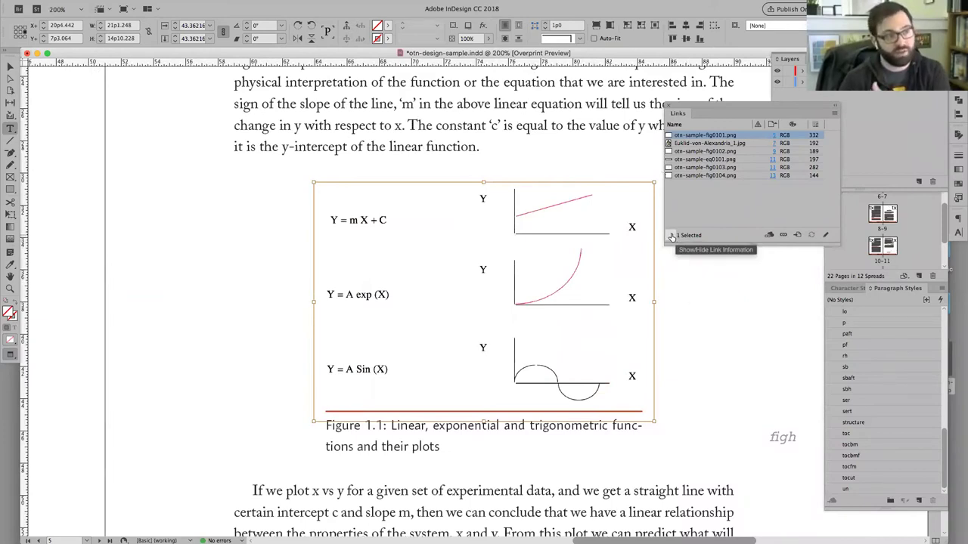
click(671, 237)
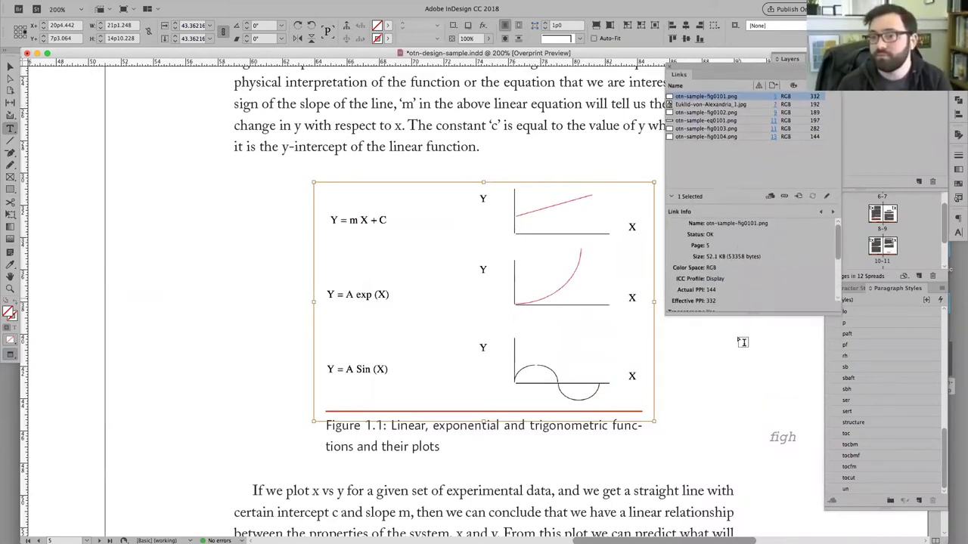
drag(750, 313, 753, 454)
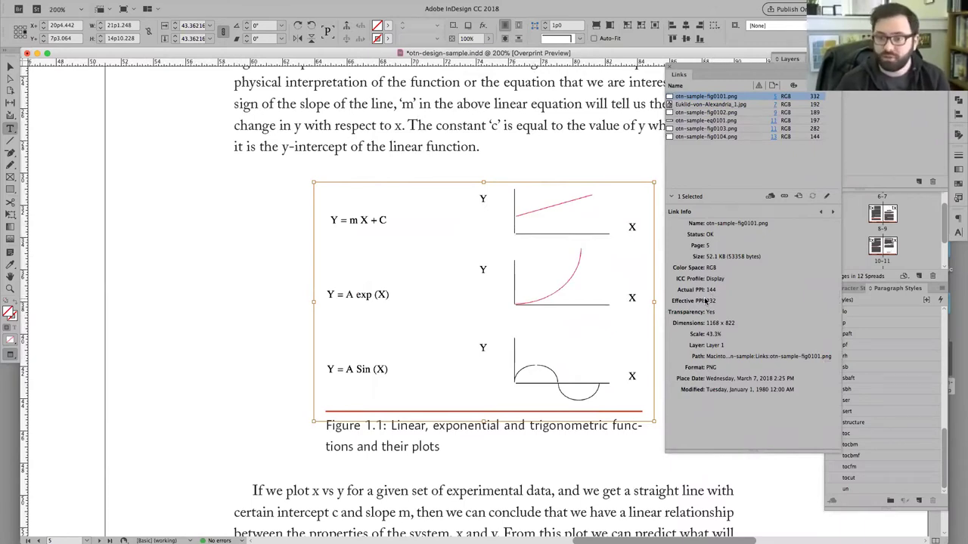
Go to the placed image Euklid-von-Alexandria_1.jpg to check its link information, and close the links list
click(774, 105)
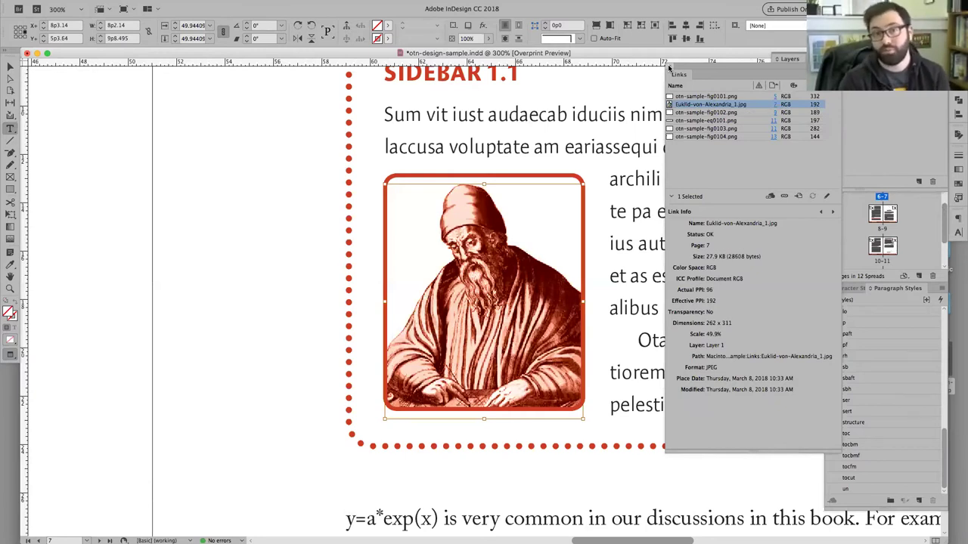
click(669, 68)
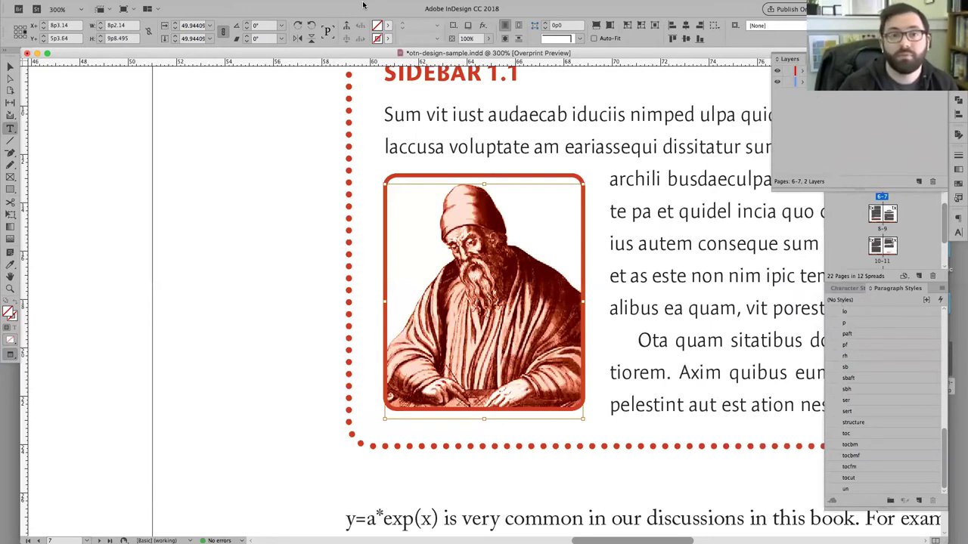
Show the Preflight output checks and open the definitions of the preflight profiles
click(274, 5)
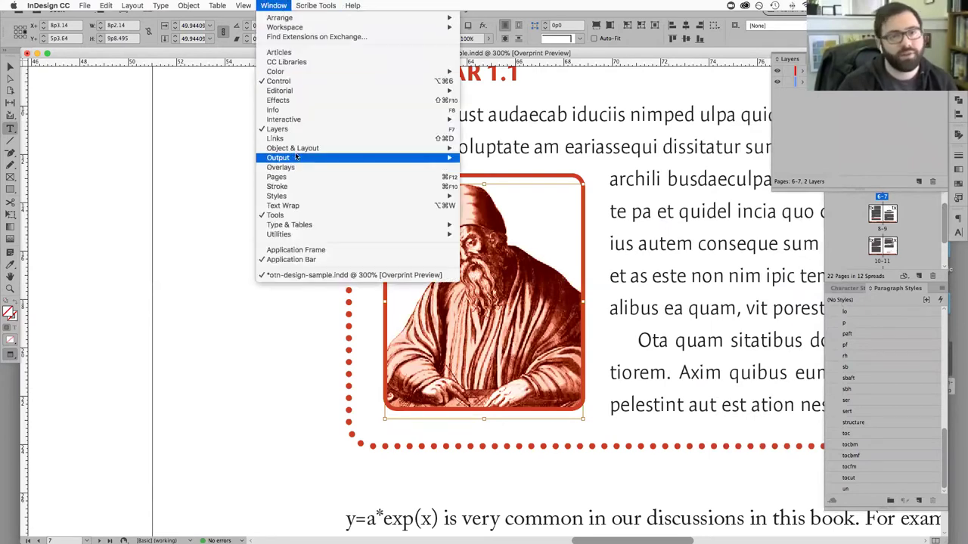
mouse_move(295, 152)
mouse_move(300, 198)
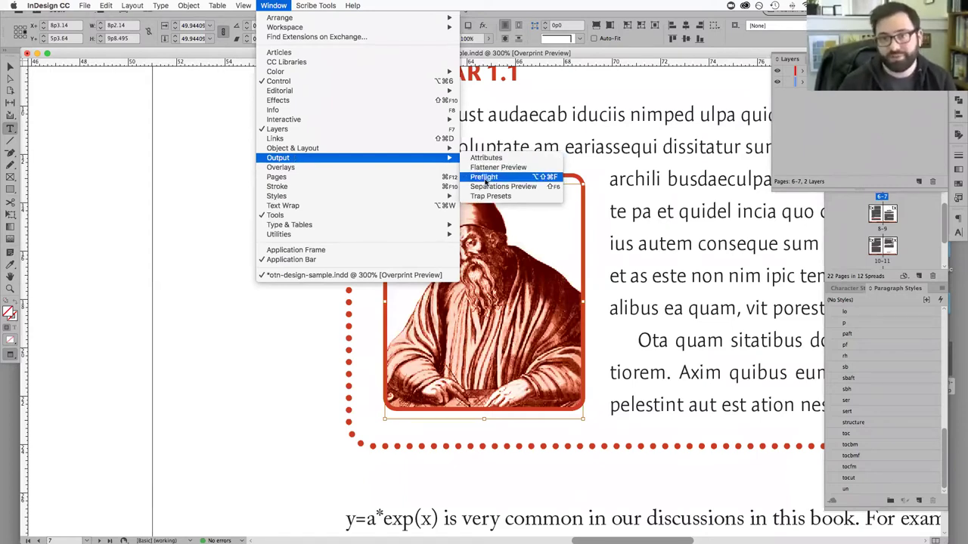
click(486, 178)
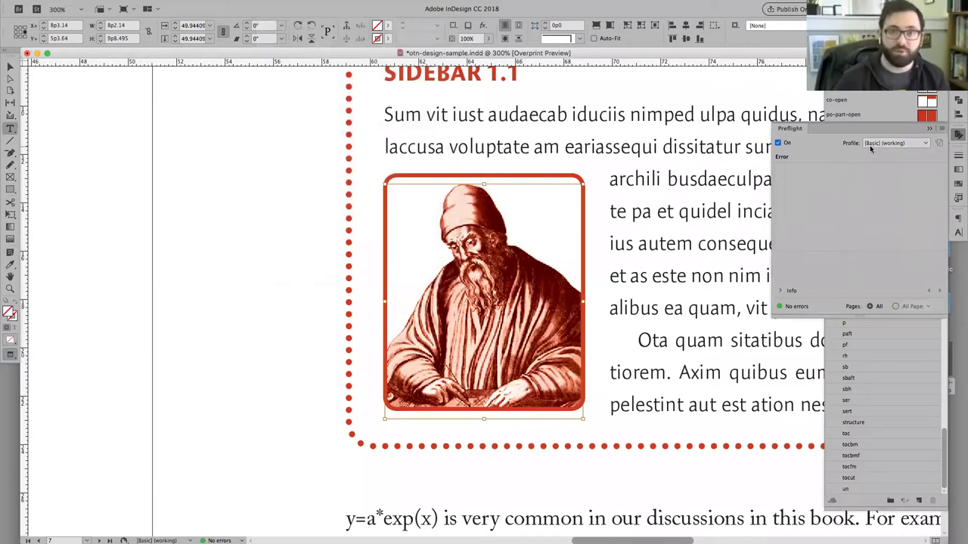
click(942, 131)
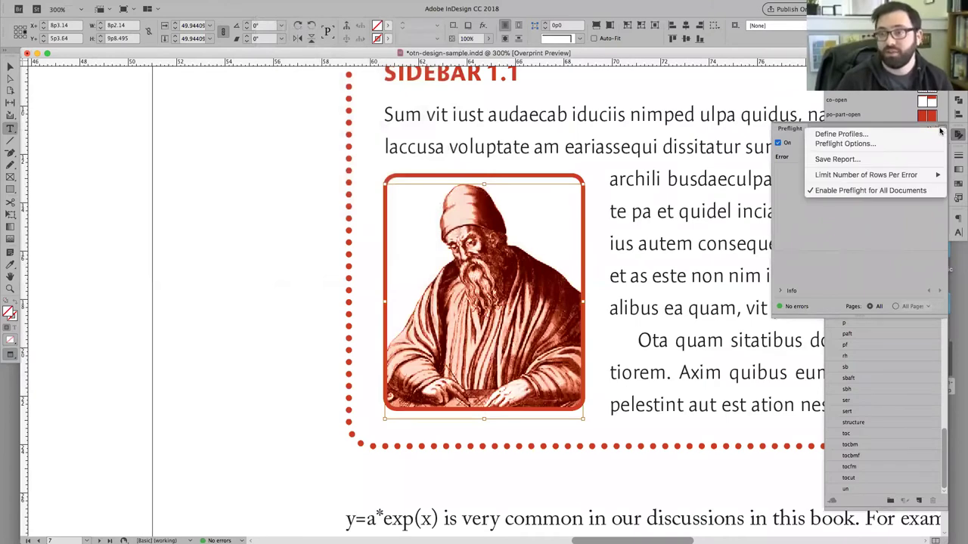
click(743, 138)
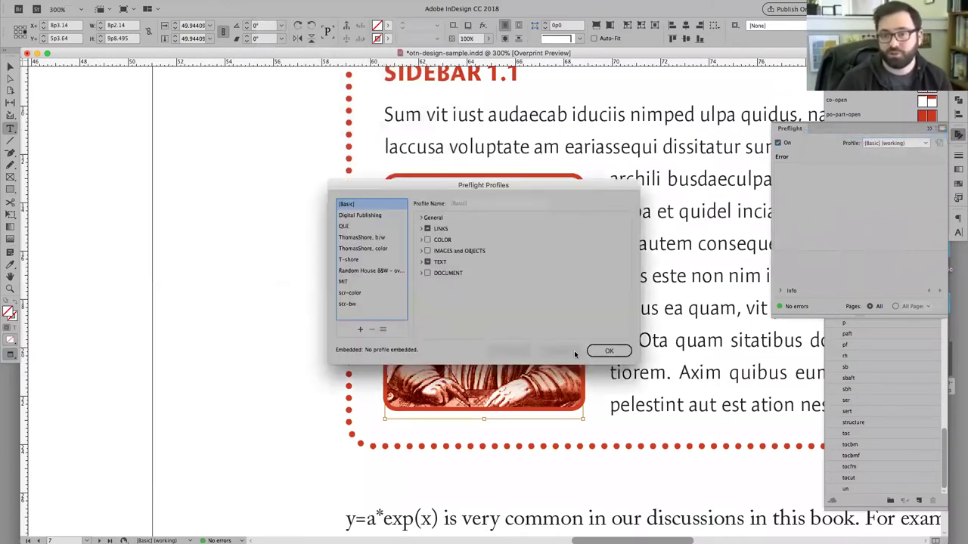
Examine the [Basic] preflight profile's general description and its Links checks
click(375, 216)
click(371, 205)
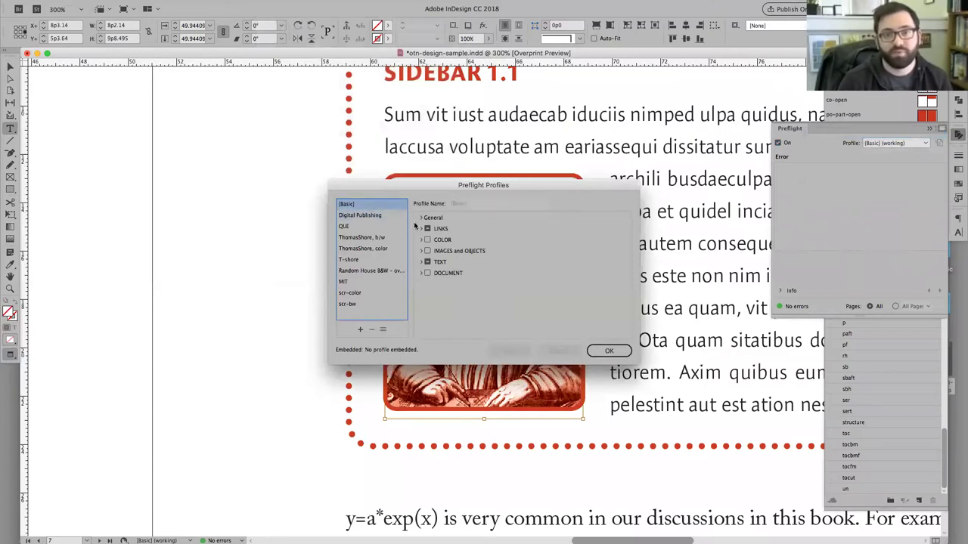
click(421, 218)
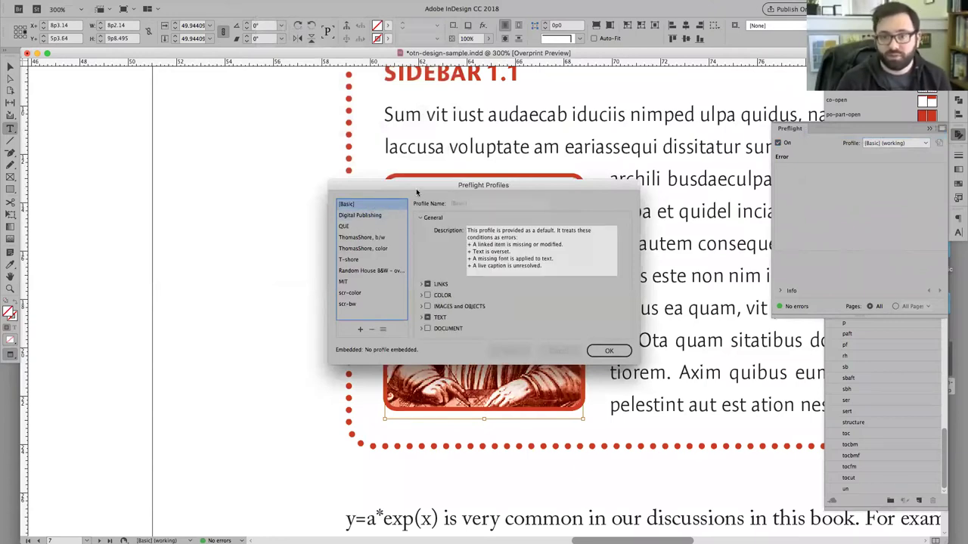
click(420, 218)
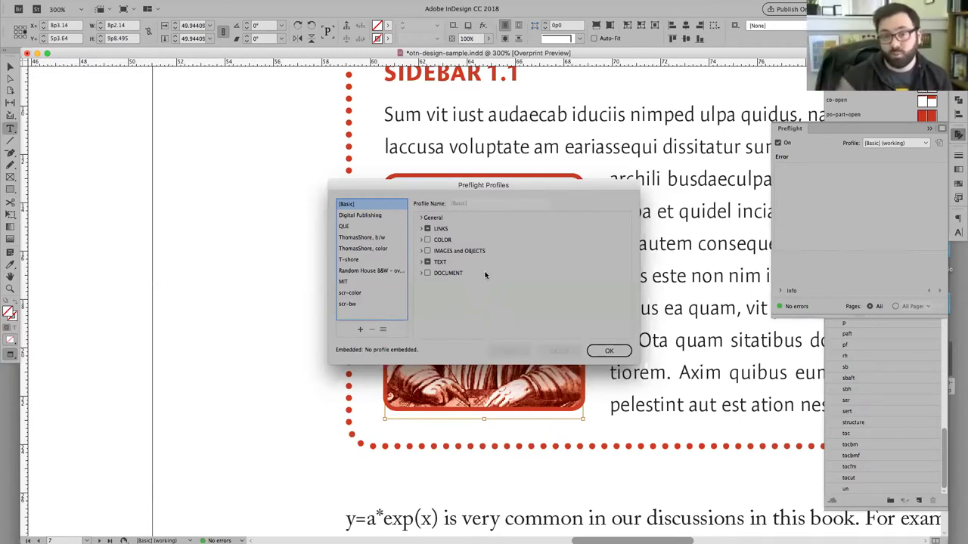
click(422, 228)
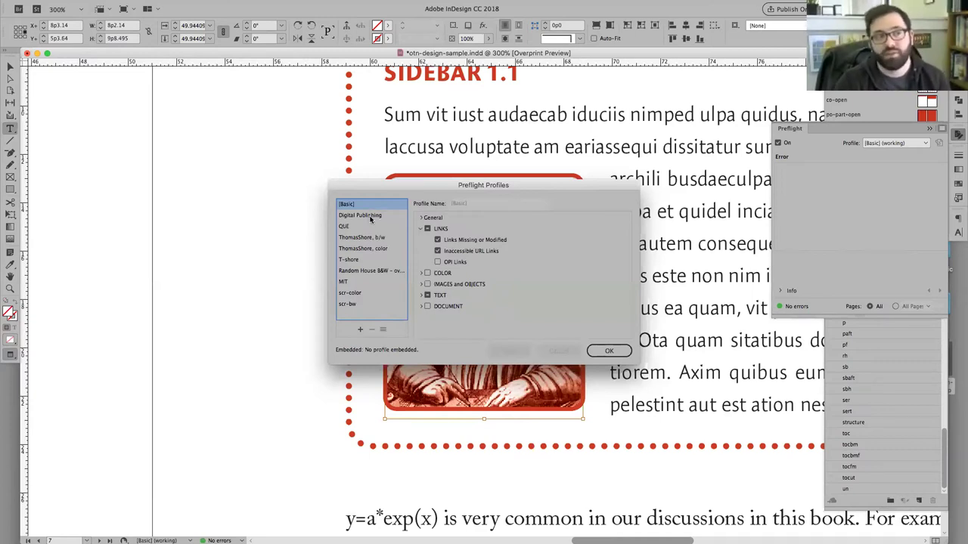
click(422, 229)
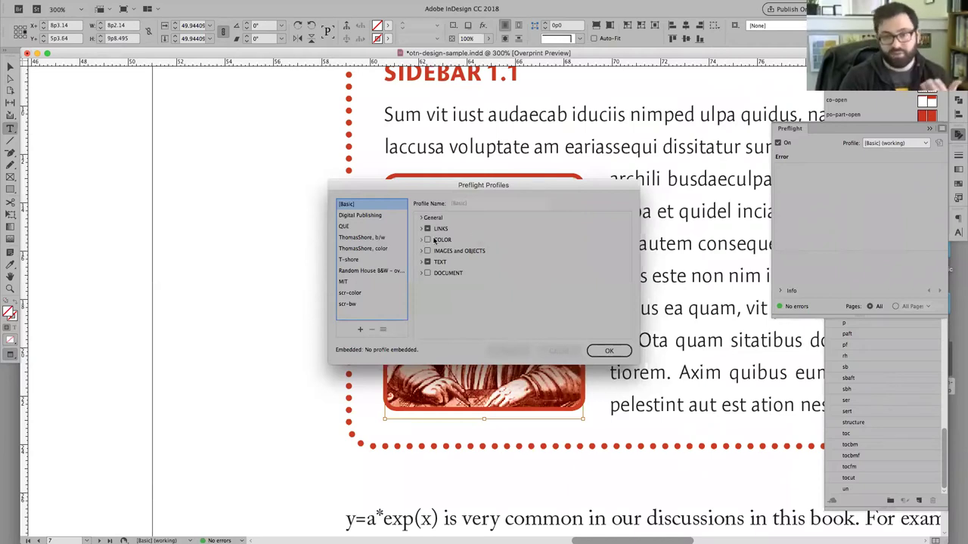
Try to enable the Color checks in the [Basic] profile, and decline creating a new profile from it
click(427, 239)
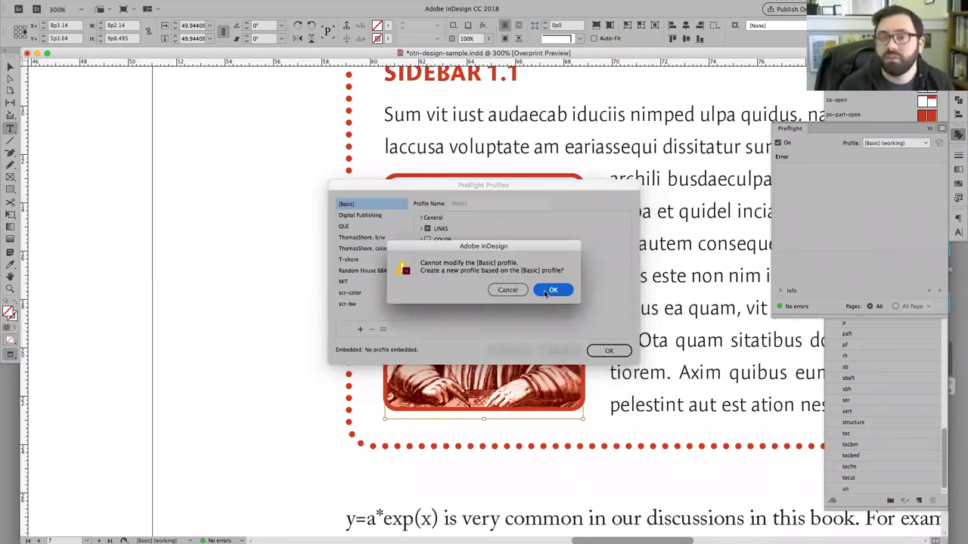
click(510, 294)
In the QUE profile, clear all Color checks and enable only Cyan, Magenta or Yellow Plates Not Allowed
click(352, 226)
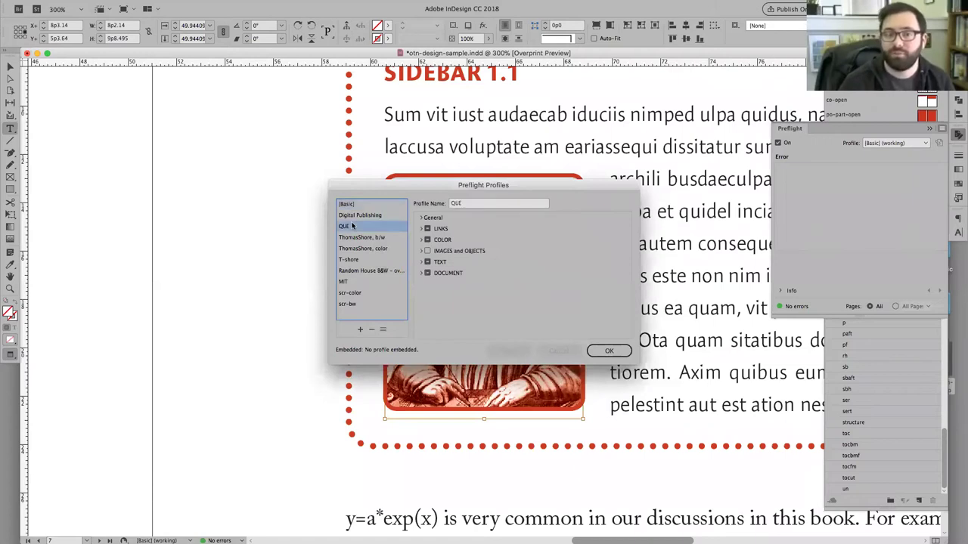
click(427, 240)
click(421, 239)
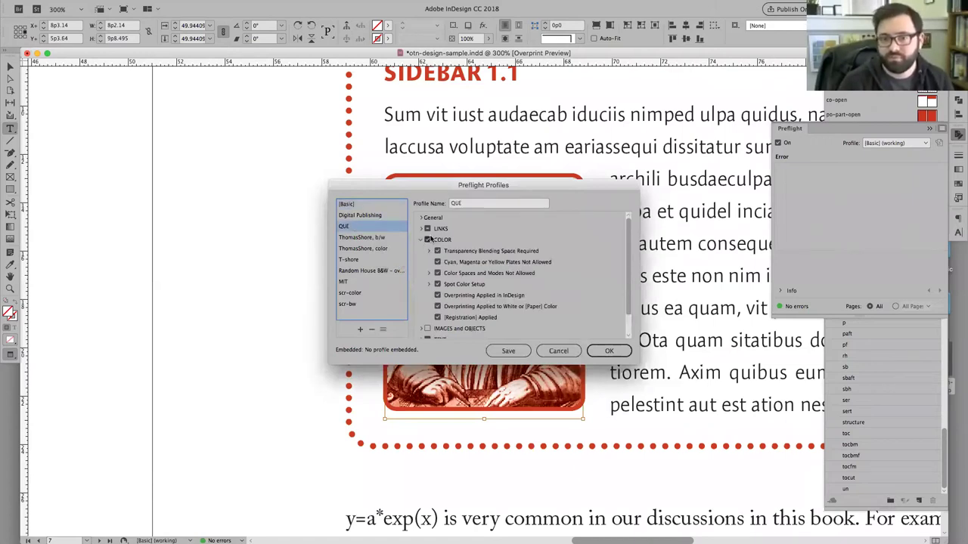
click(427, 240)
scroll(484, 278, down, 1)
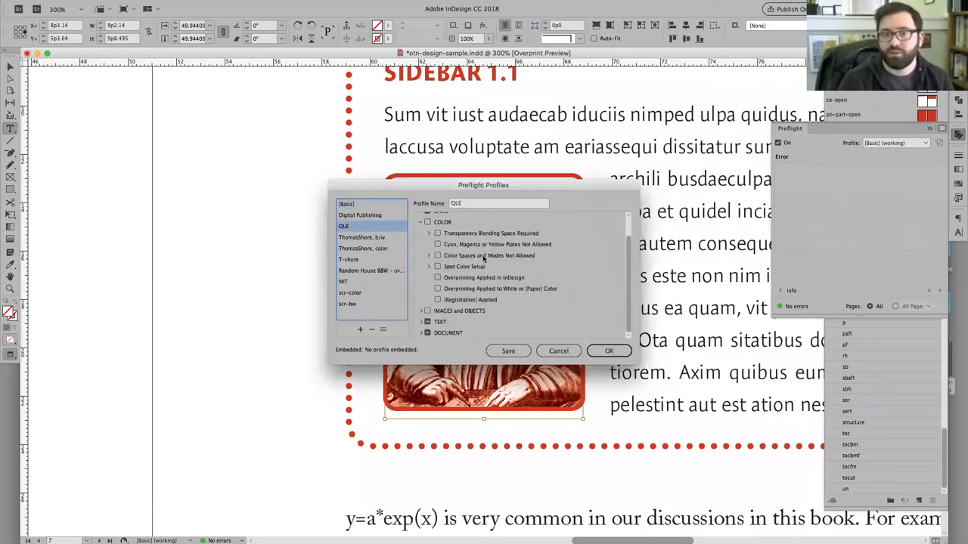
click(437, 245)
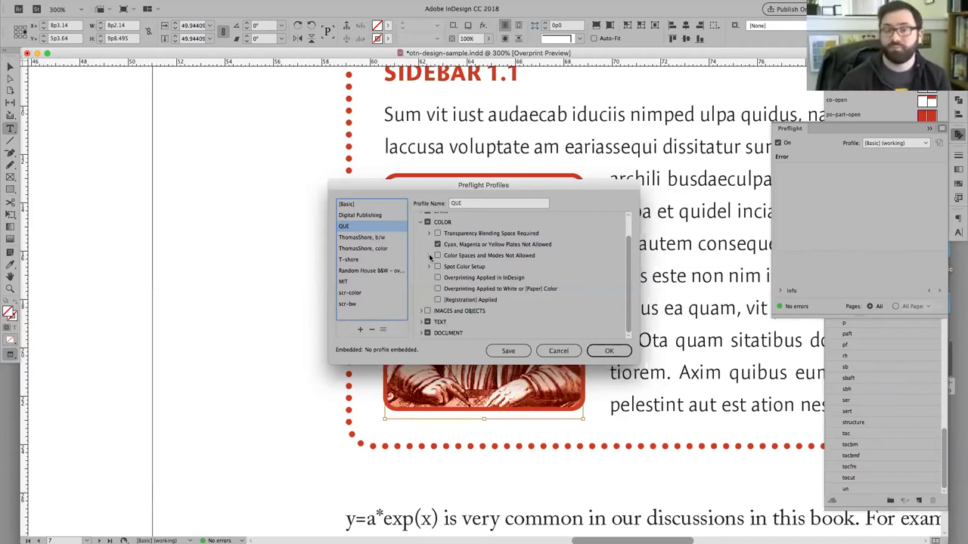
click(421, 222)
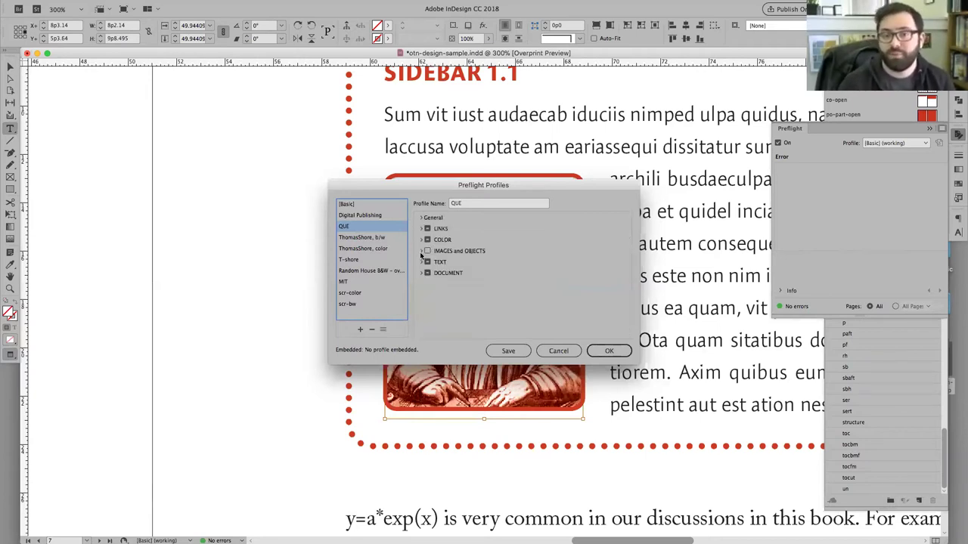
Review the QUE profile's Images and Objects checks, including image resolution and stroke weight, and cancel the profile edits
click(421, 251)
scroll(499, 271, down, 2)
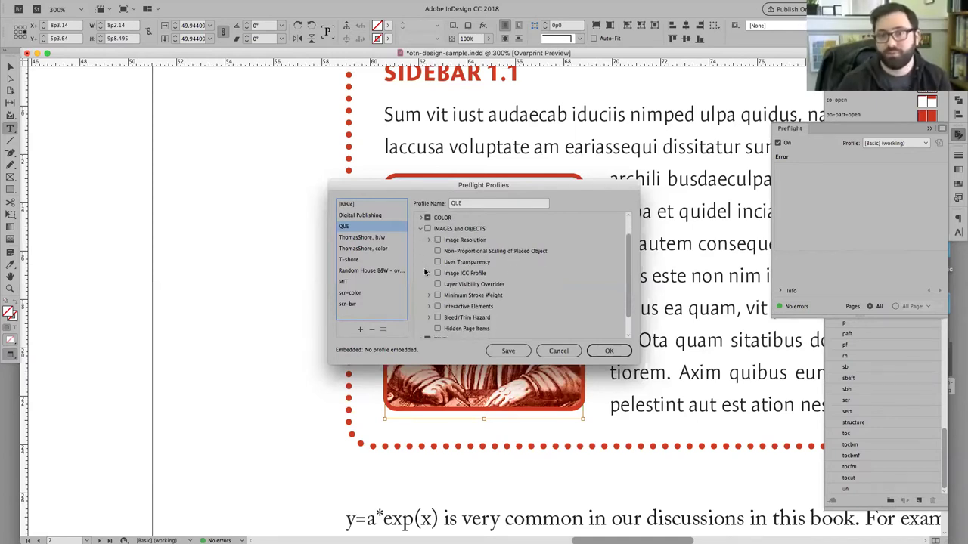
scroll(427, 285, down, 1)
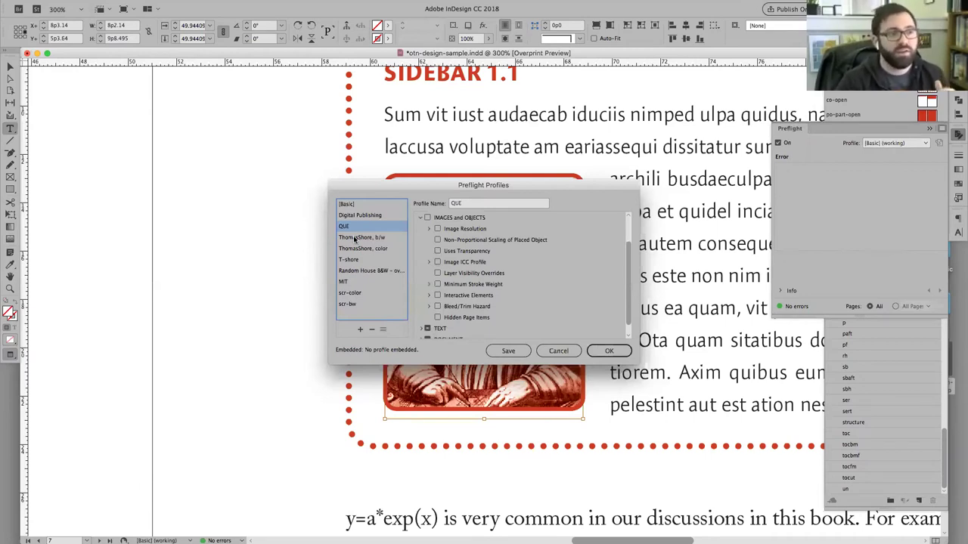
click(550, 352)
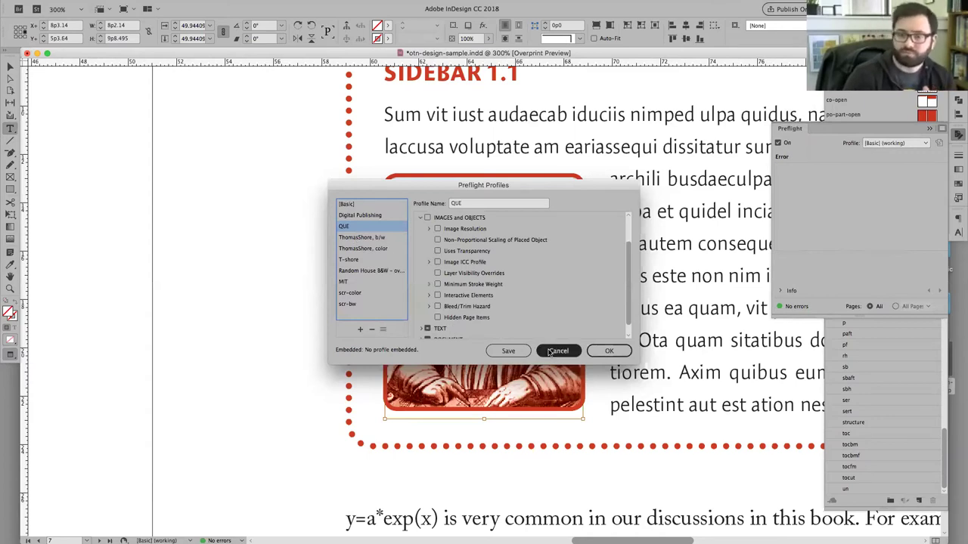
click(492, 289)
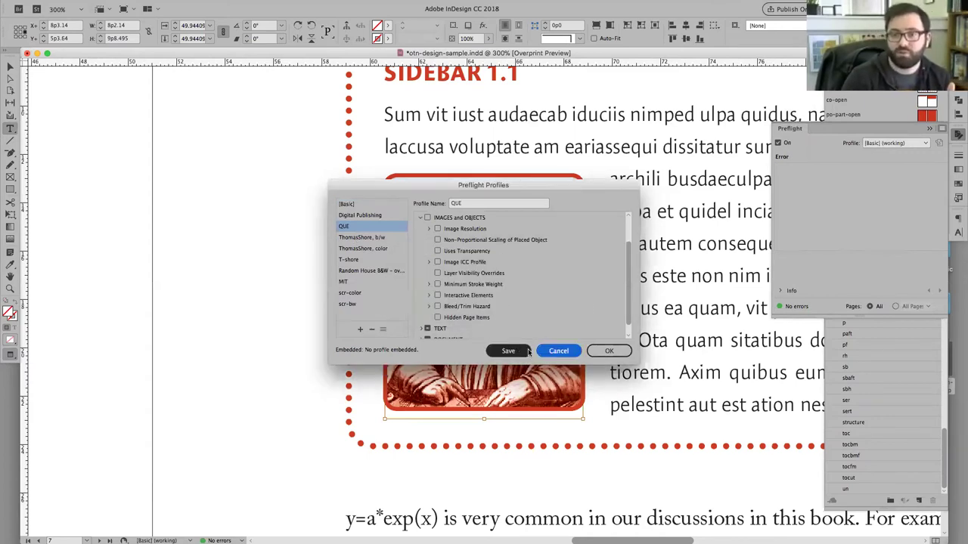
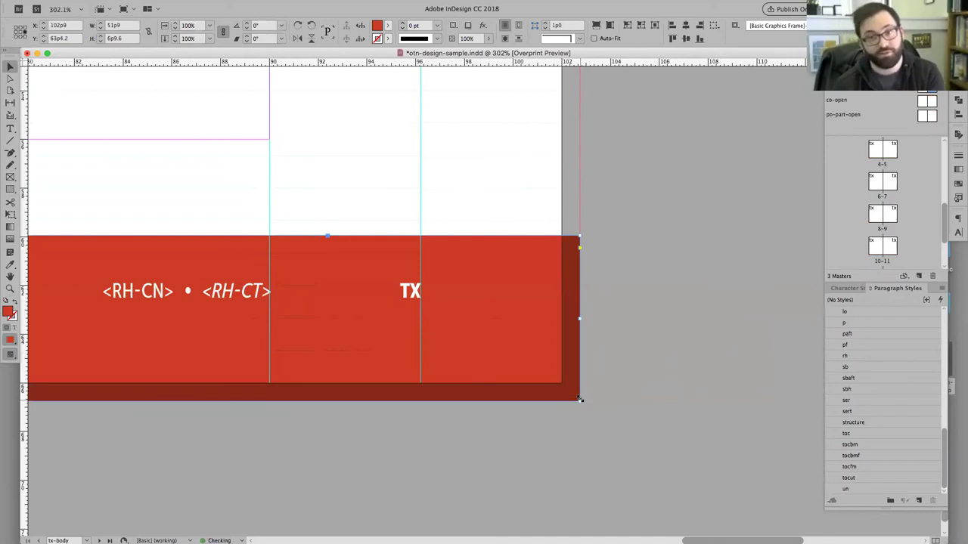
On the tx-body master, pull the red footer rectangle's lower outer corner in from the bleed edge to just inside the page trim
click(625, 371)
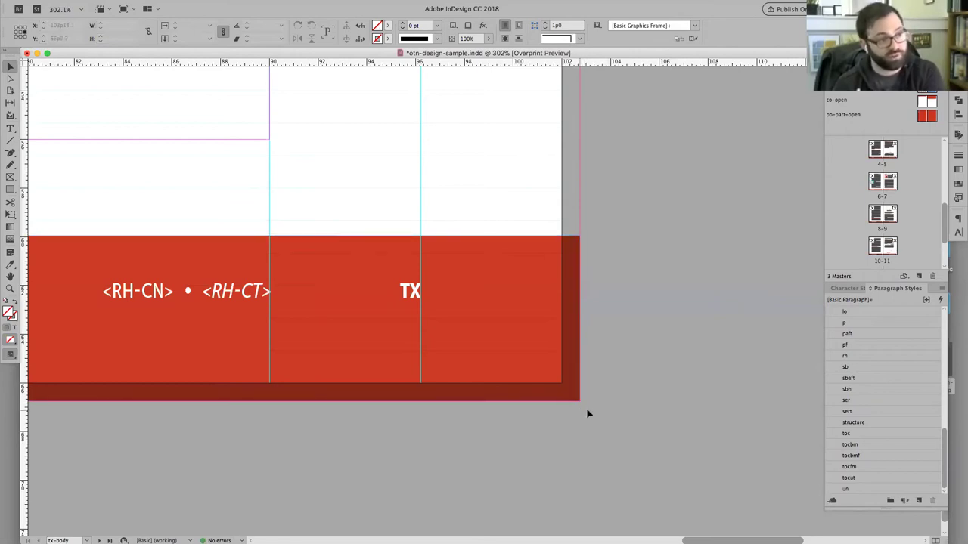
drag(723, 509, 572, 128)
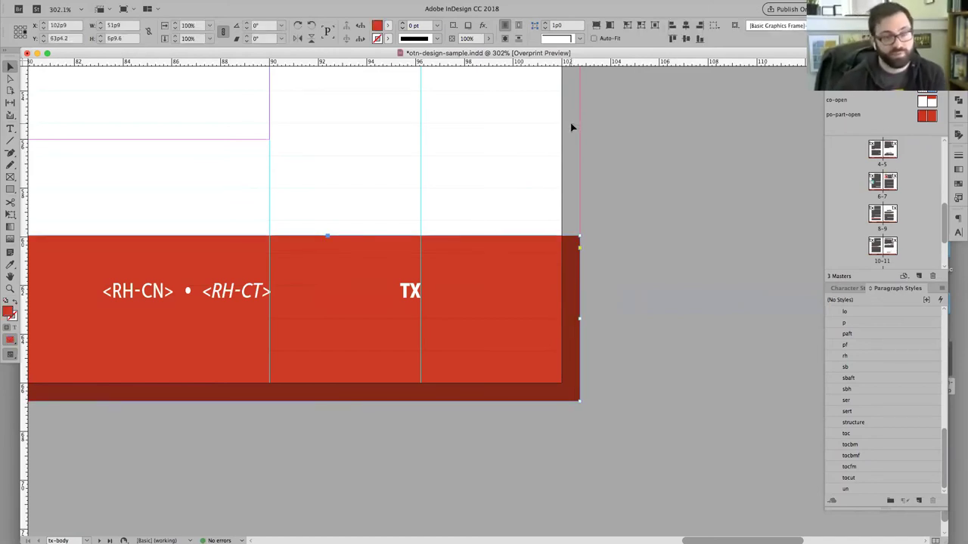
click(578, 401)
drag(577, 401, 556, 375)
click(705, 453)
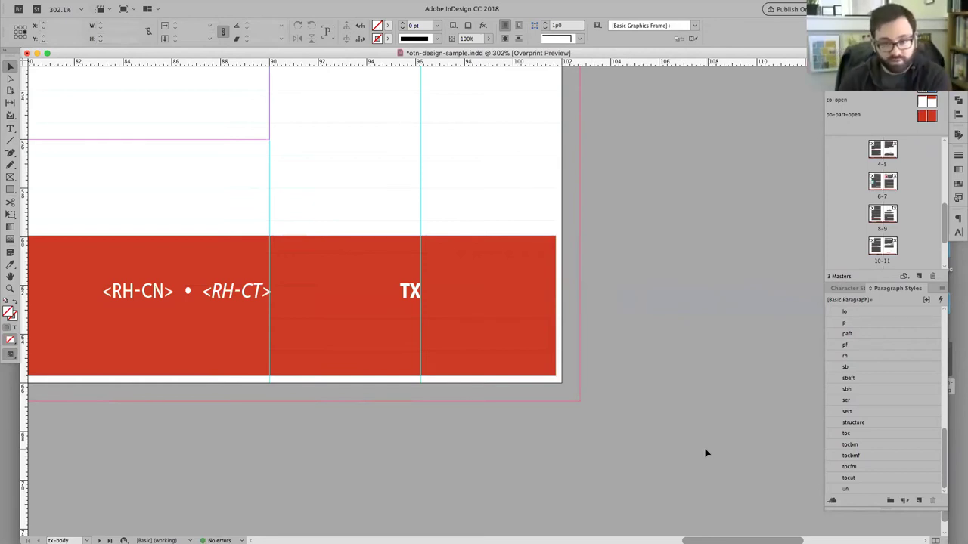
On the tx-body master, extend the red footer rectangle's lower outer corner to the bleed edge
click(554, 374)
drag(555, 375, 579, 400)
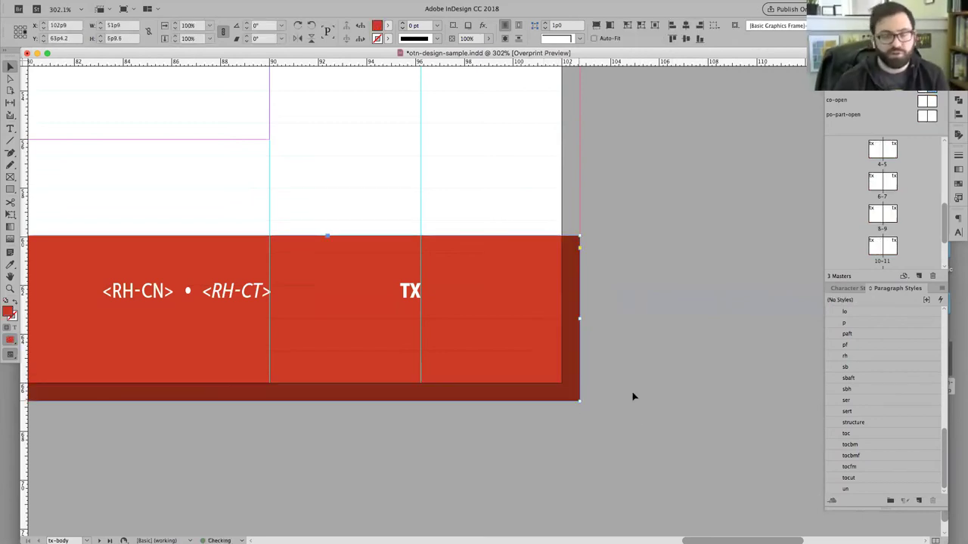
key(super+0)
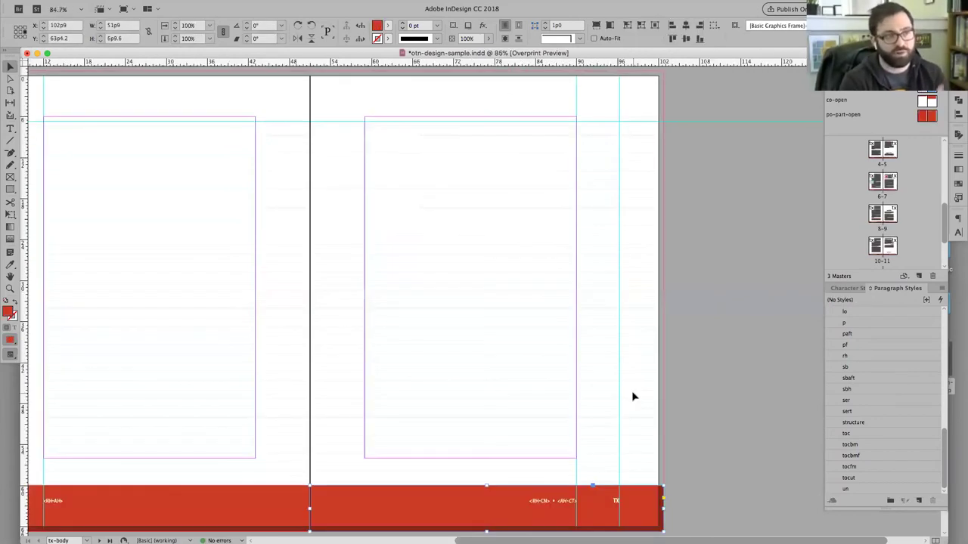
Return to the pages 6–7 spread and preflight the document with the QUE profile
double_click(889, 184)
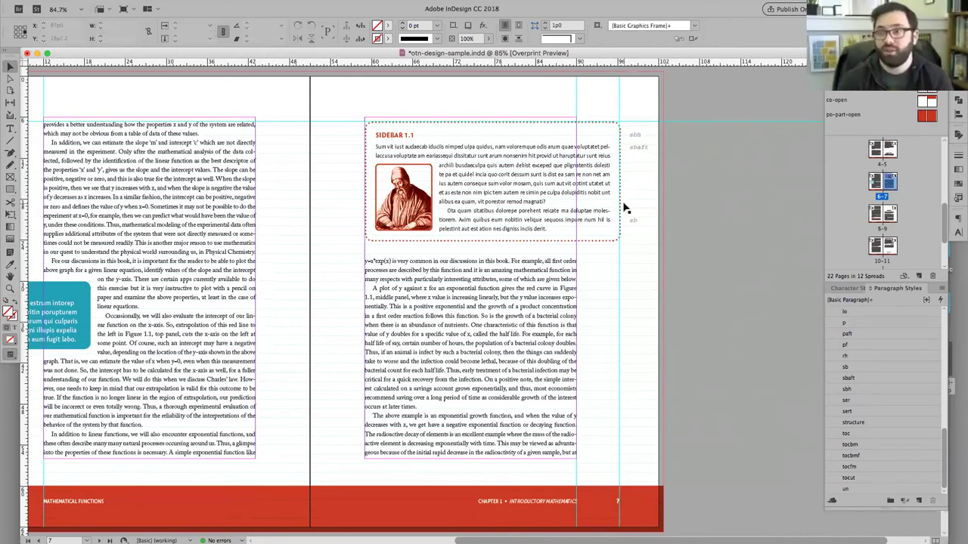
click(958, 134)
click(889, 142)
click(839, 198)
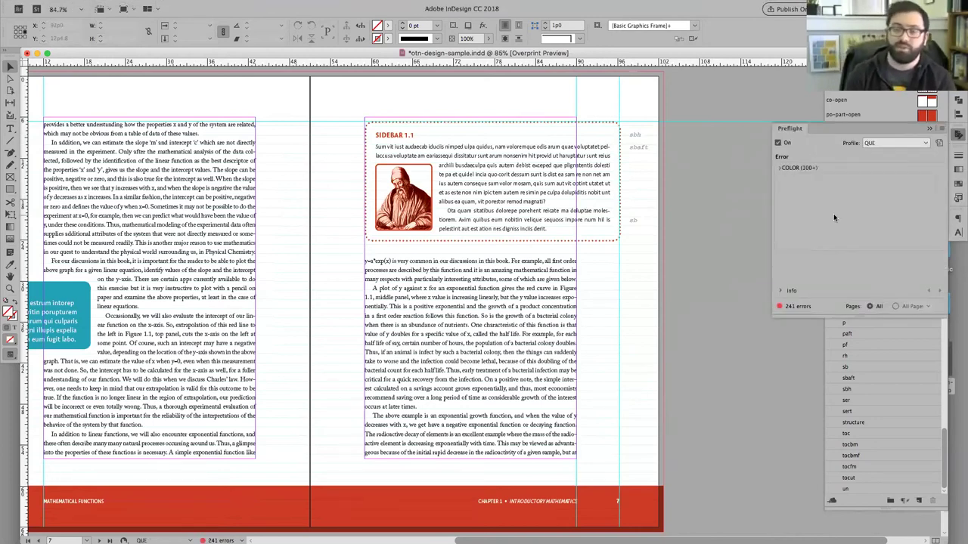
Examine the Color errors, locating otn-sample-fig0101.png under Color space not allowed and the Summary text under Cyan, Magenta, or Yellow plate
click(779, 168)
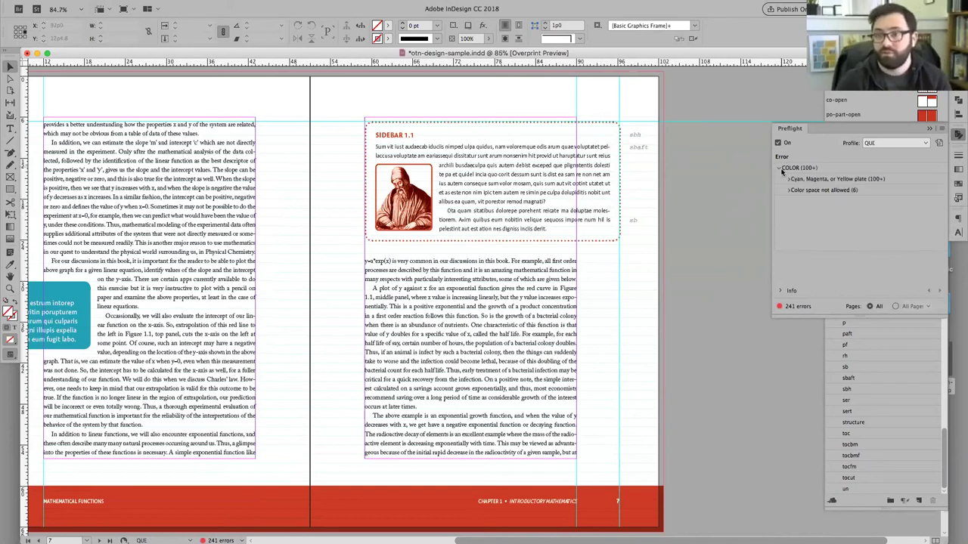
click(788, 190)
double_click(817, 202)
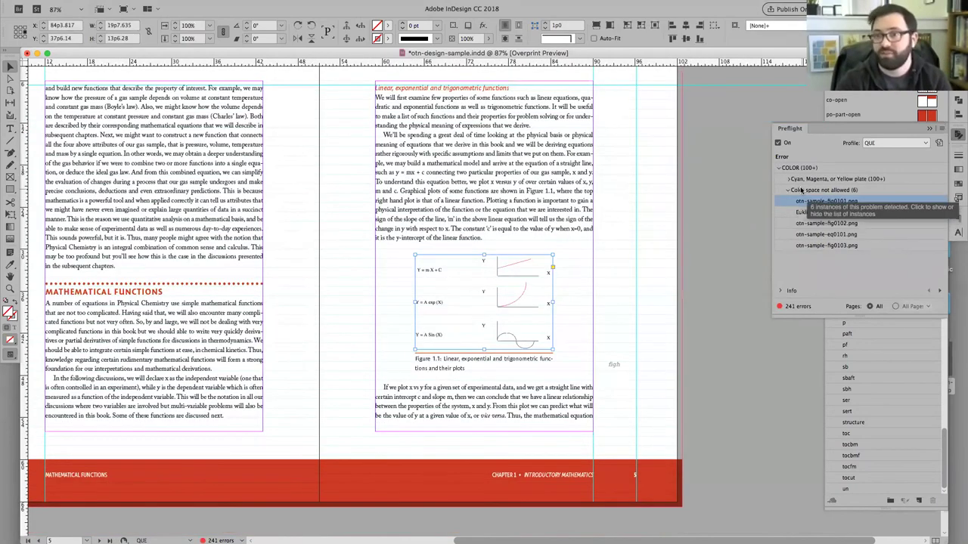
click(788, 179)
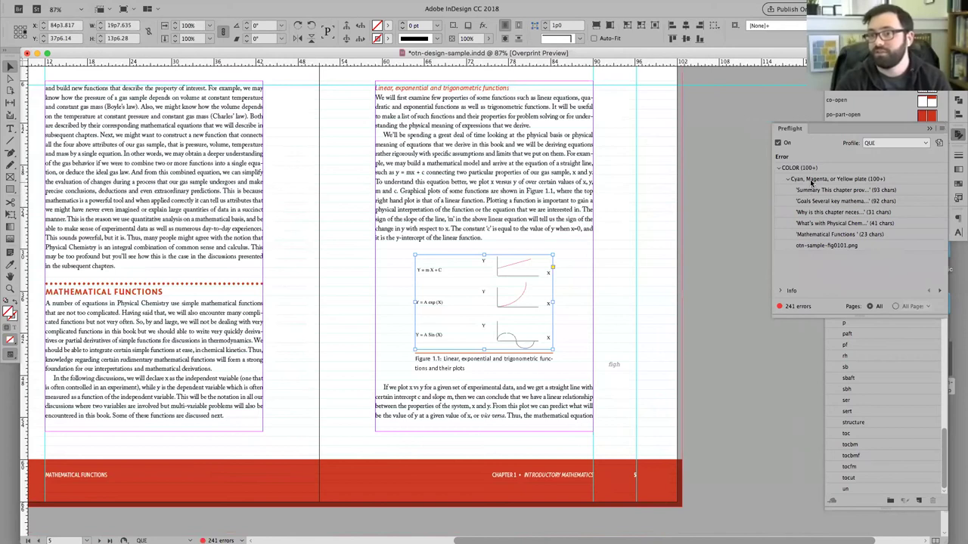
double_click(810, 190)
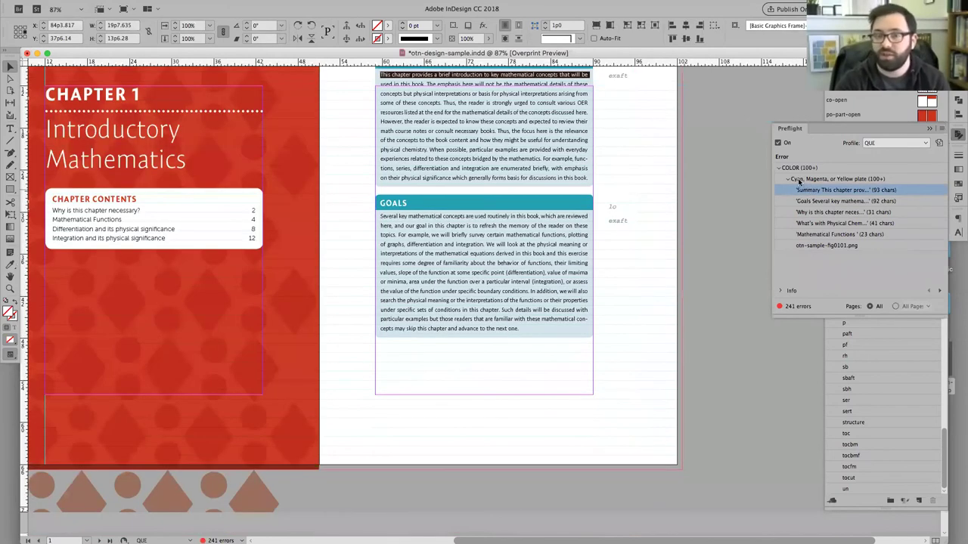
click(804, 180)
Switch preflight to the scr-color profile and expand its Image resolution errors under Images and Objects
click(923, 143)
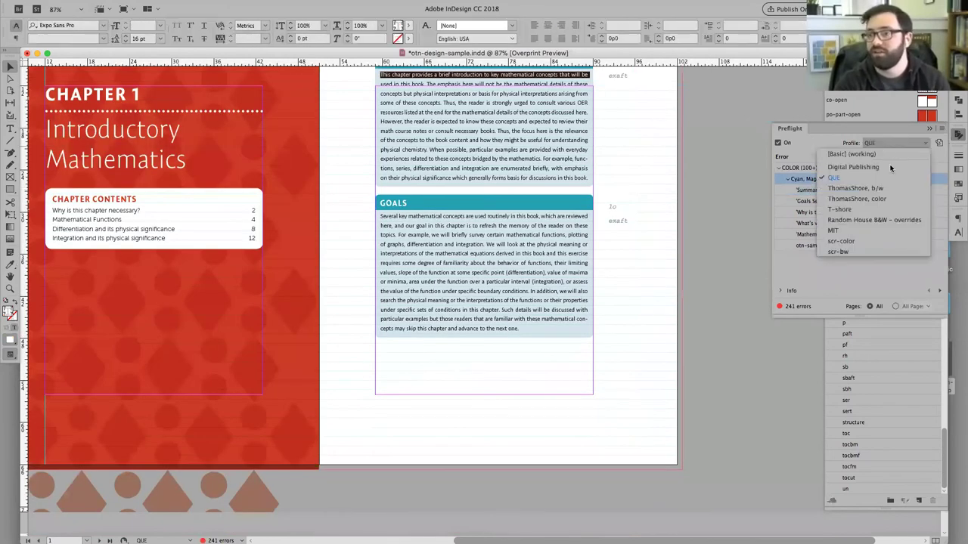
click(858, 241)
click(779, 168)
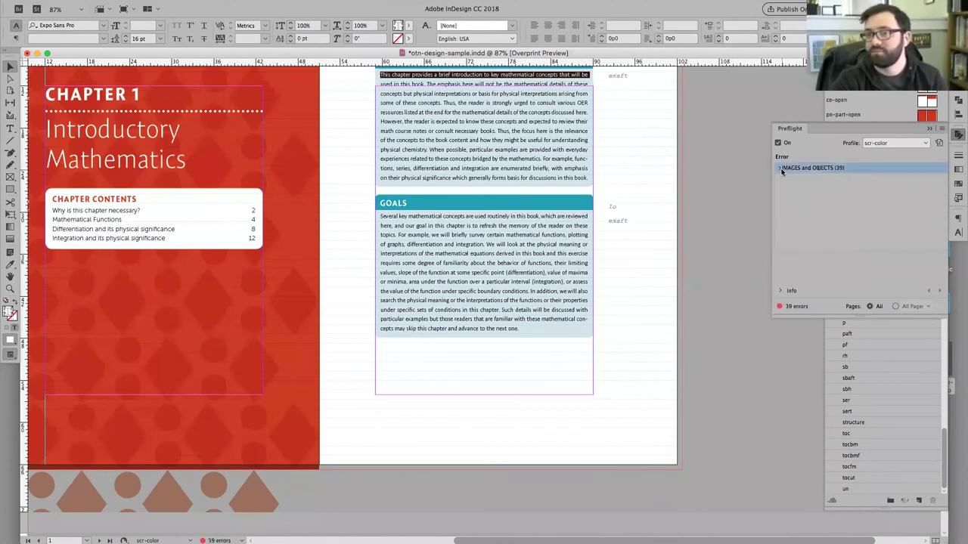
click(787, 179)
Locate the images flagged for resolution in the layout: Euklid-von-Alexandria_1.jpg, otn-sample-fig0102.png, otn-sample-eq0101.png and otn-sample-fig0104.png
click(866, 191)
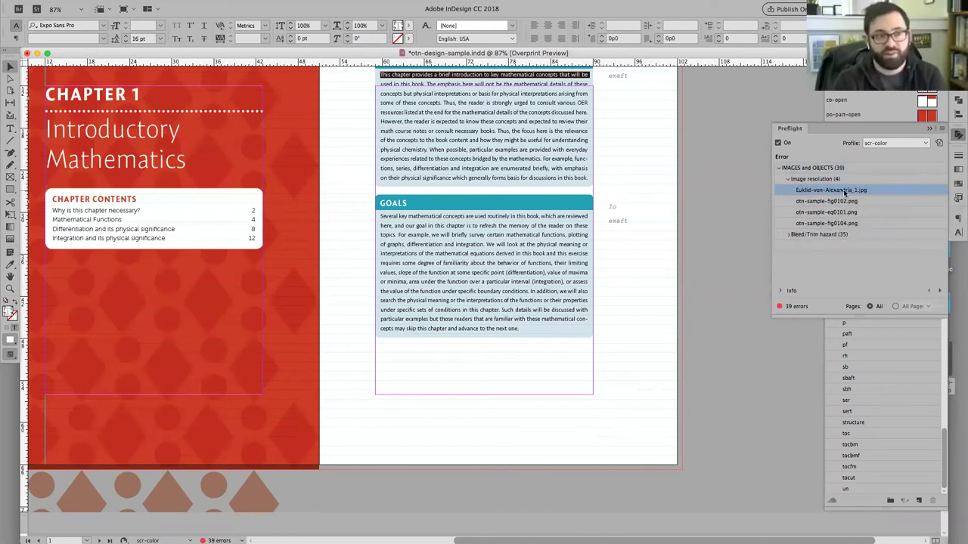
double_click(845, 191)
double_click(840, 202)
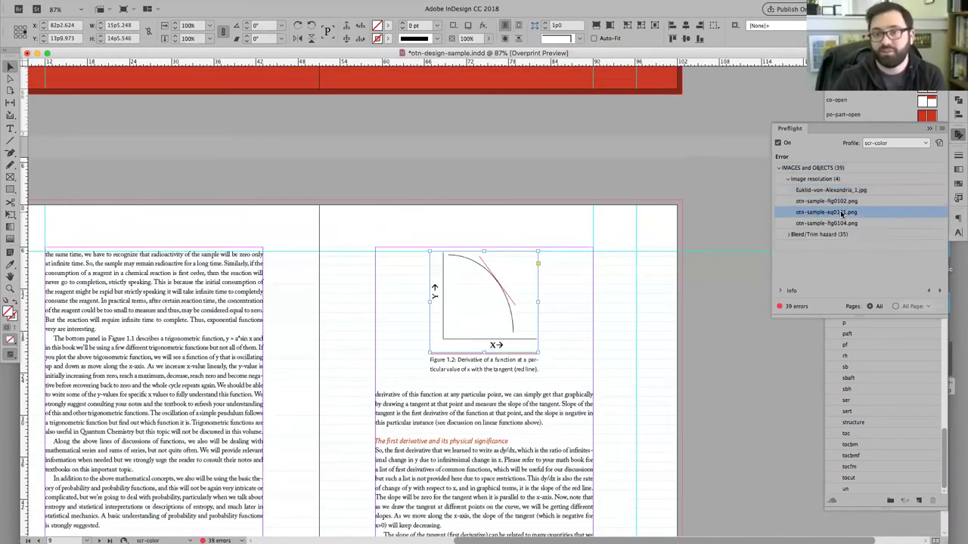
double_click(841, 213)
click(839, 224)
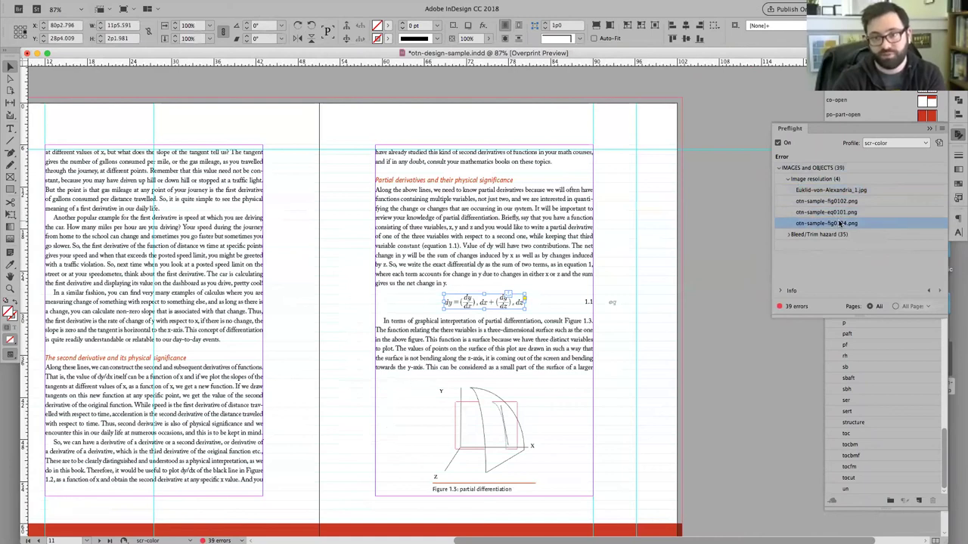
double_click(839, 224)
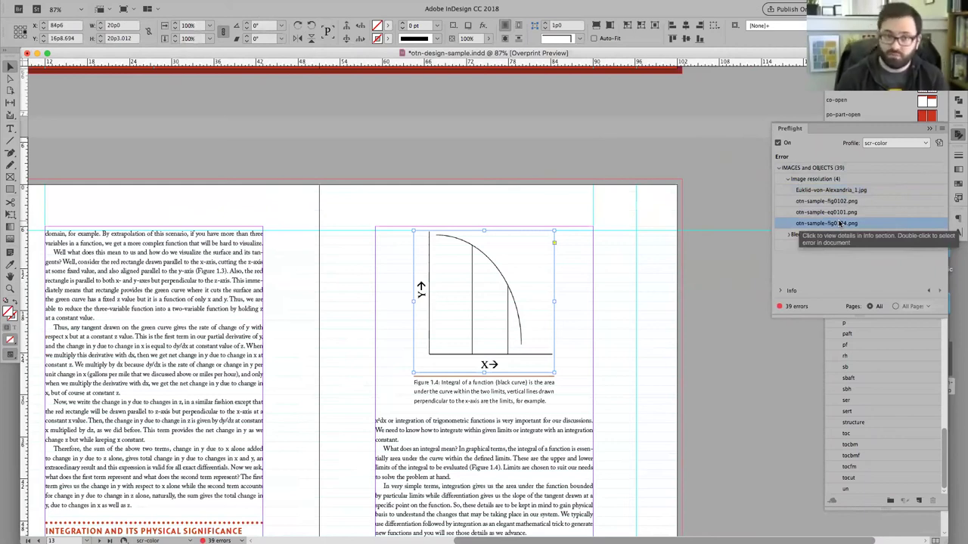
Switch to the Chrome browser and bring up the san-iqwst16weather-artlog spreadsheet
key(super+Tab)
key(super+Tab)
key(super+Tab)
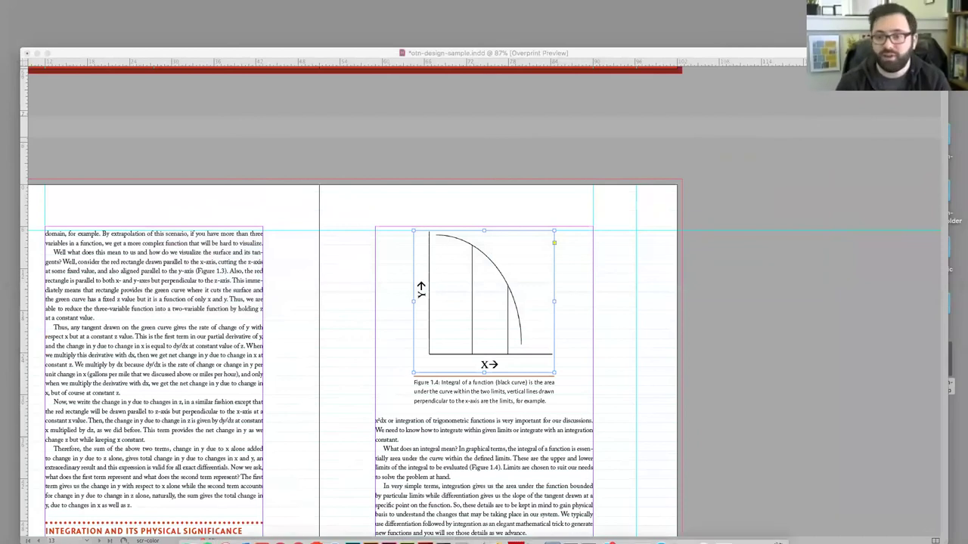
click(760, 534)
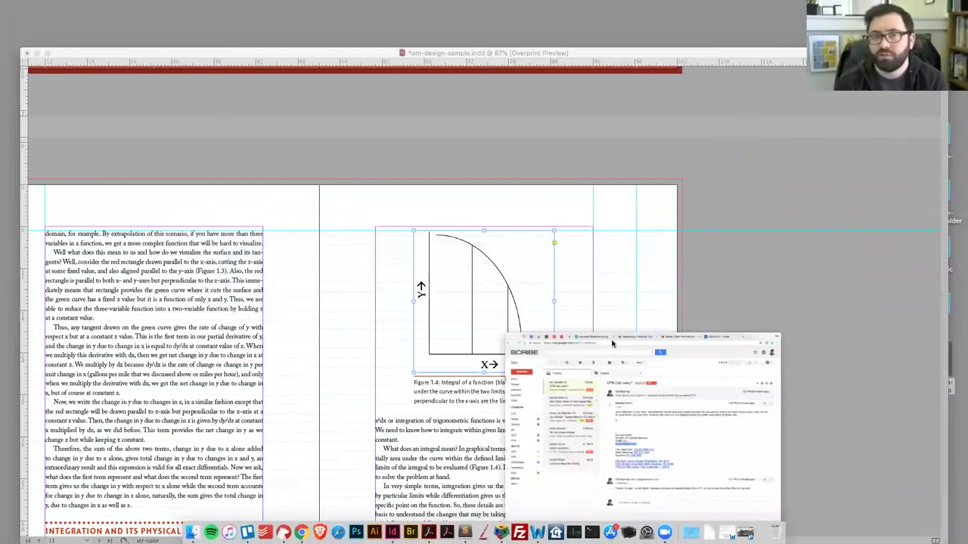
click(310, 11)
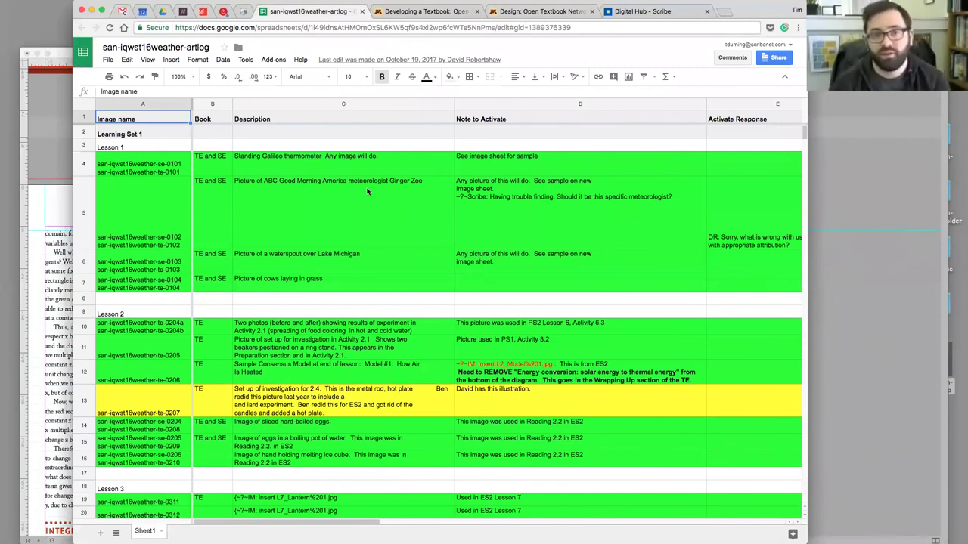
Review how the art log records each image's name, description and notes, from Lesson 1 down to Lesson 3
click(160, 168)
drag(168, 206, 147, 201)
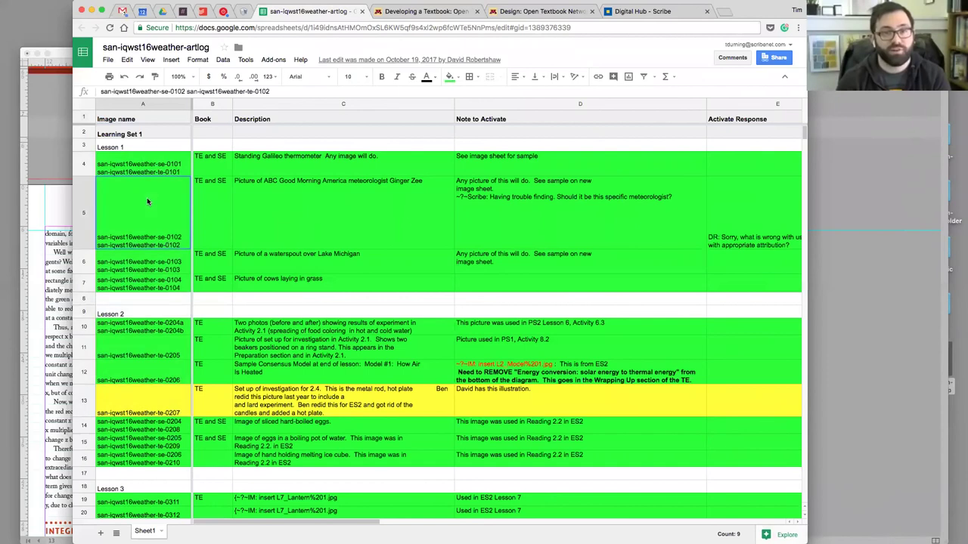
click(234, 164)
click(163, 163)
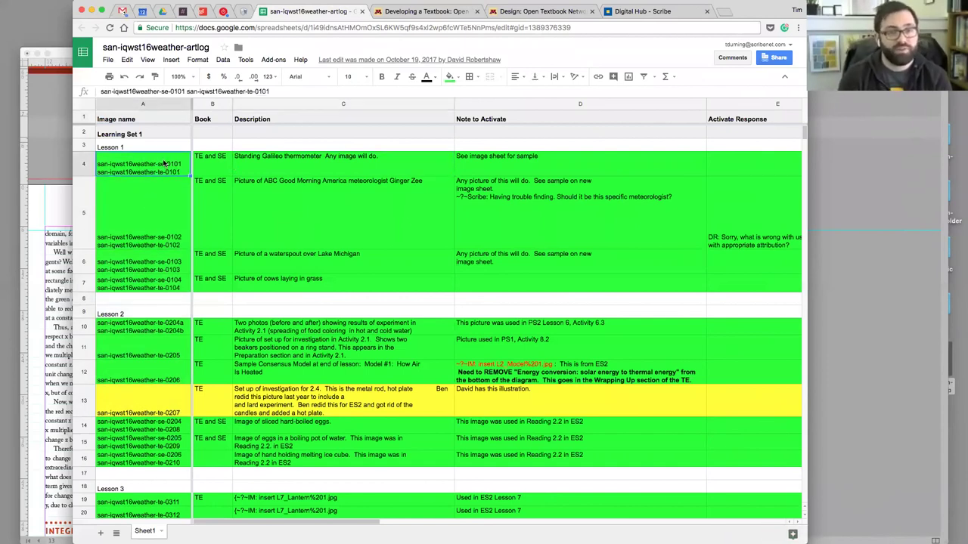
click(286, 165)
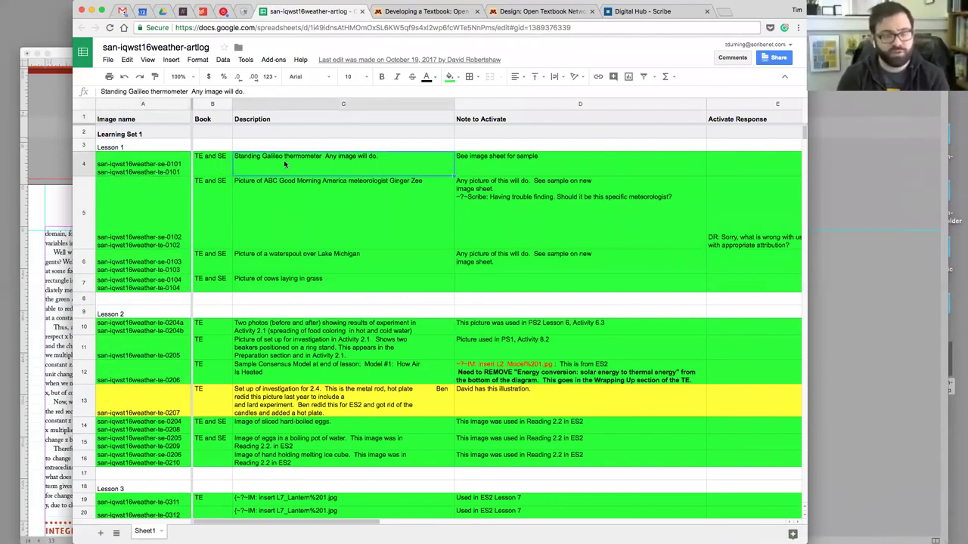
click(494, 173)
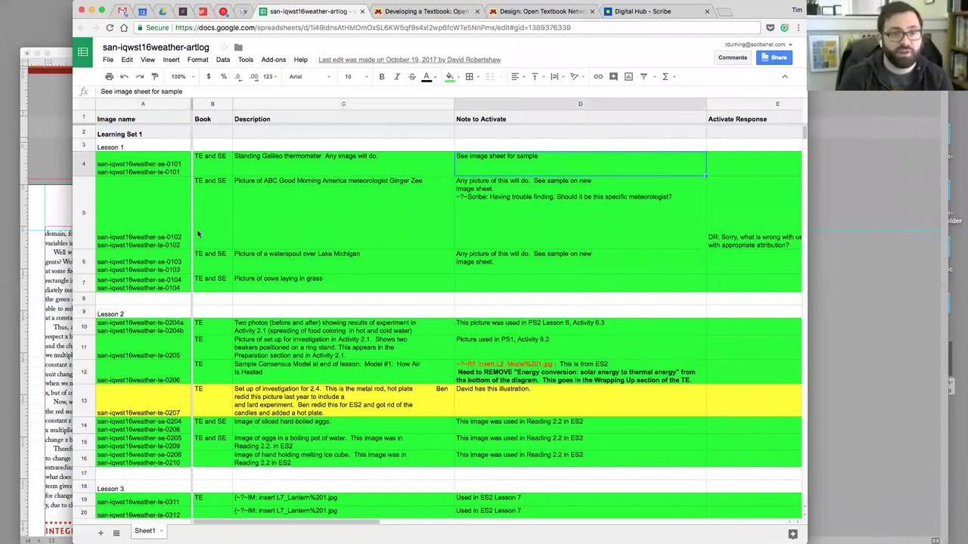
scroll(148, 394, down, 1)
scroll(147, 395, down, 5)
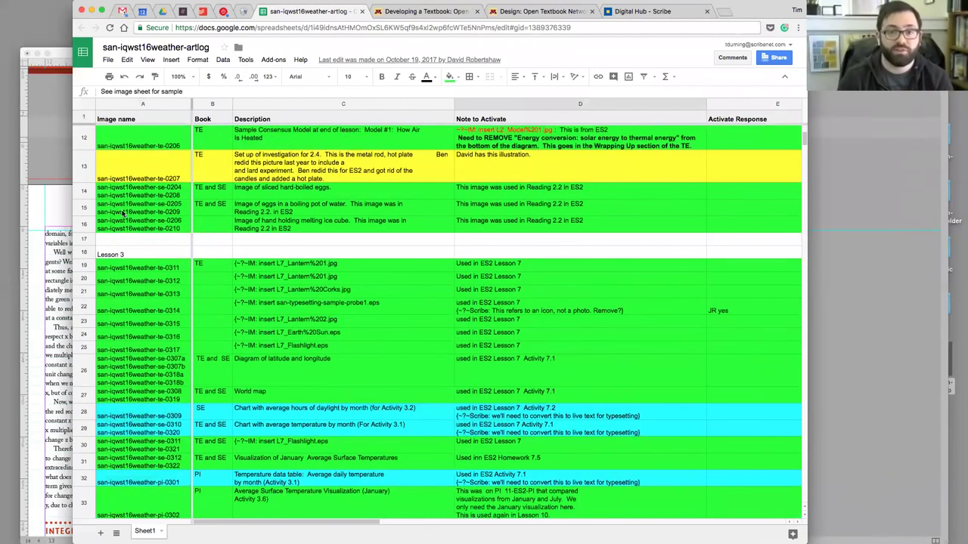
click(129, 237)
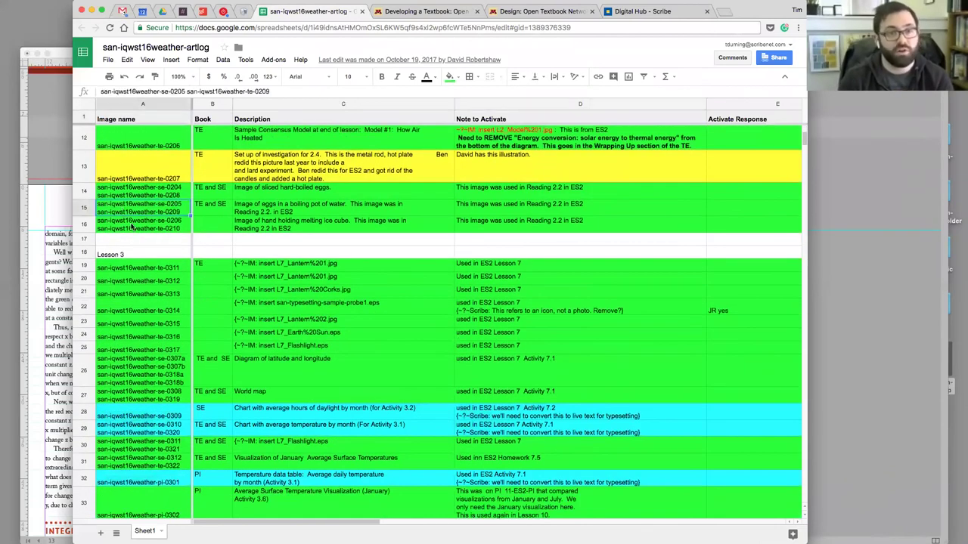
Change the fill color of row 13, the san-iqwst16weather-te-0207 image entry, to red
click(85, 168)
click(449, 76)
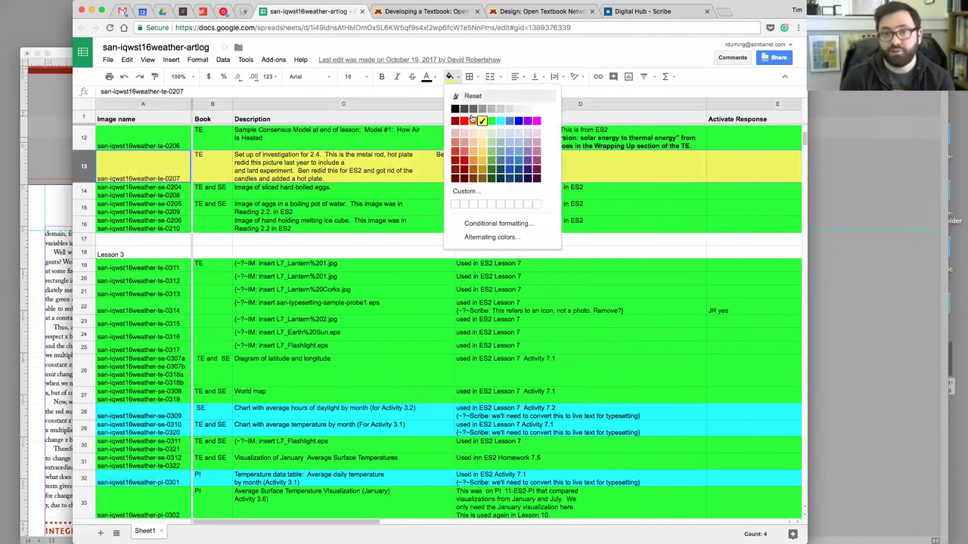
click(461, 125)
click(319, 172)
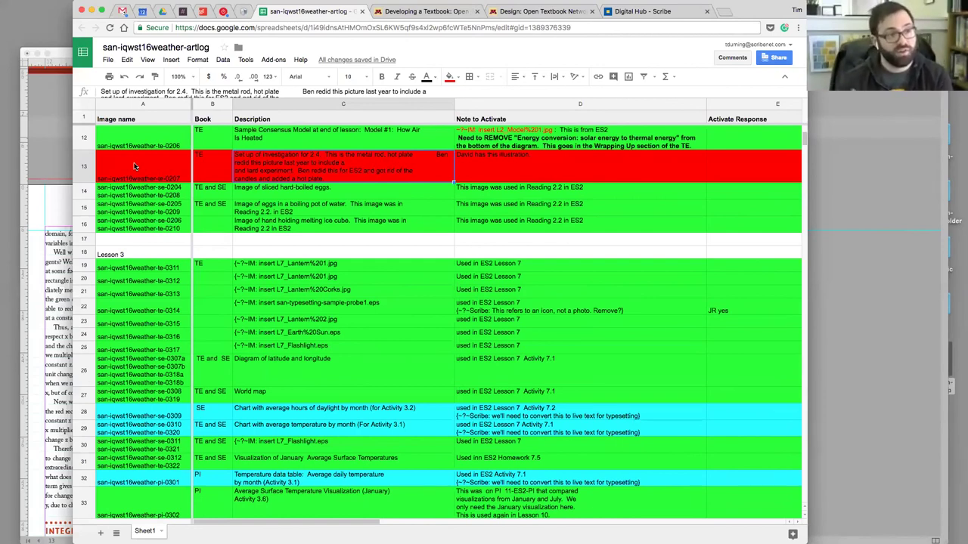
Switch to Finder and open the Links folder inside otn-design-sample
key(super+Tab)
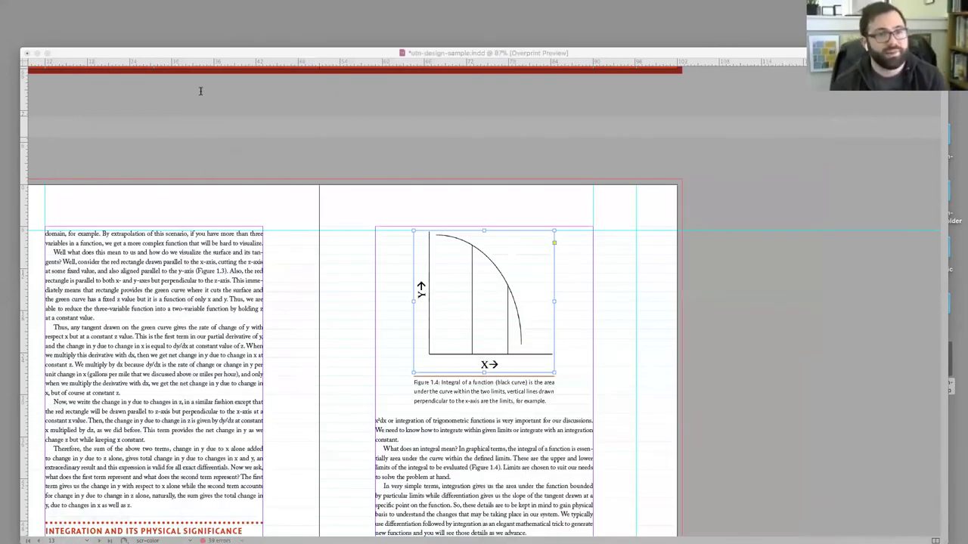
key(super+Tab)
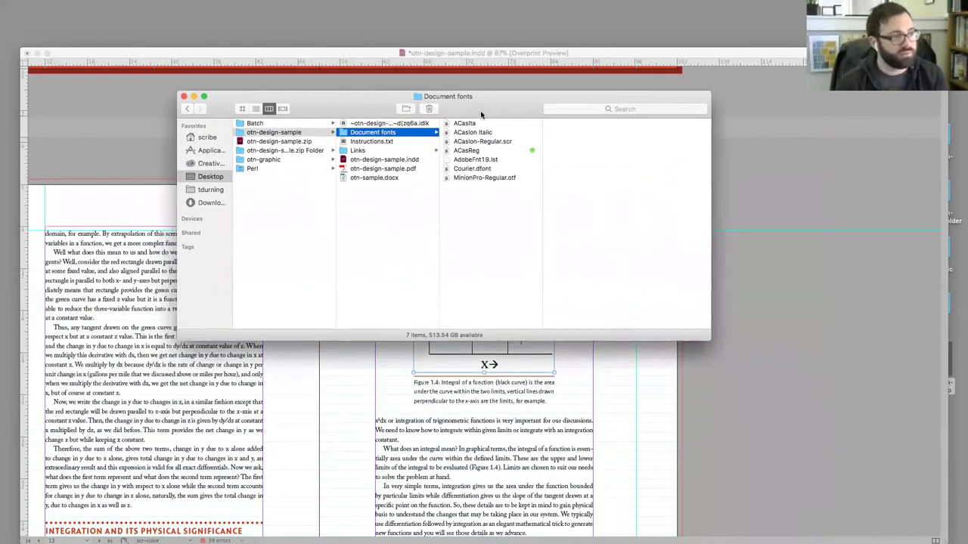
click(376, 151)
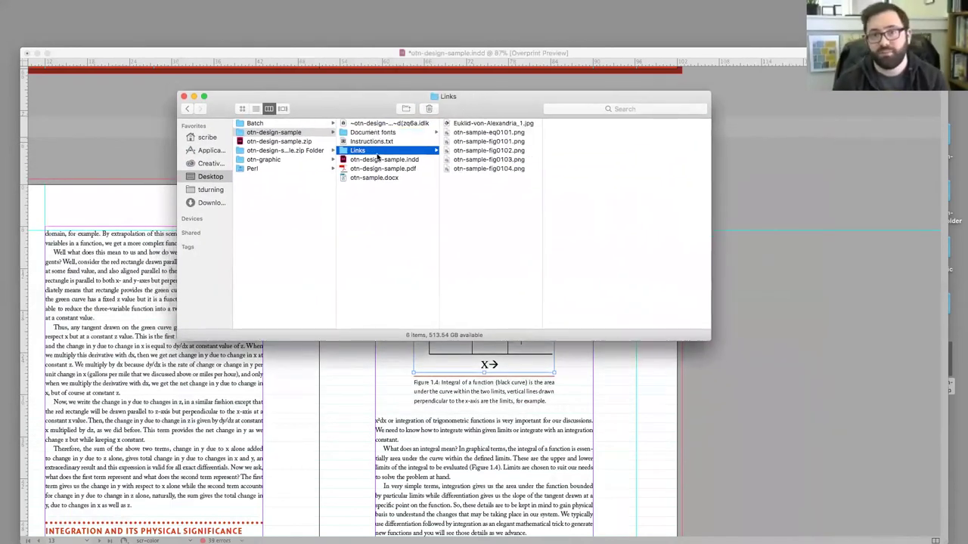
Preview otn-sample-fig0101.png and otn-sample-fig0102.png to check how the linked figures are named, and clear the file selection
click(497, 134)
key(Down)
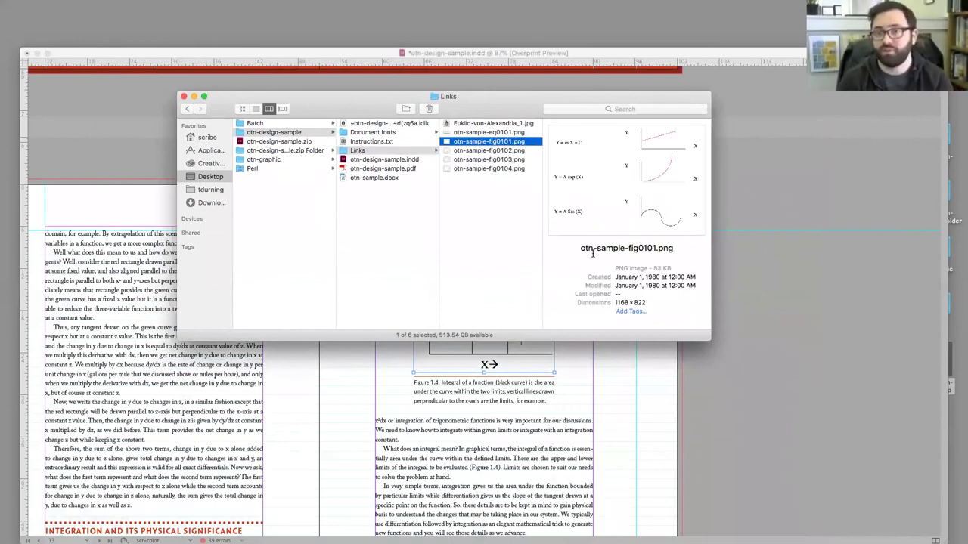
drag(579, 250, 676, 251)
click(675, 251)
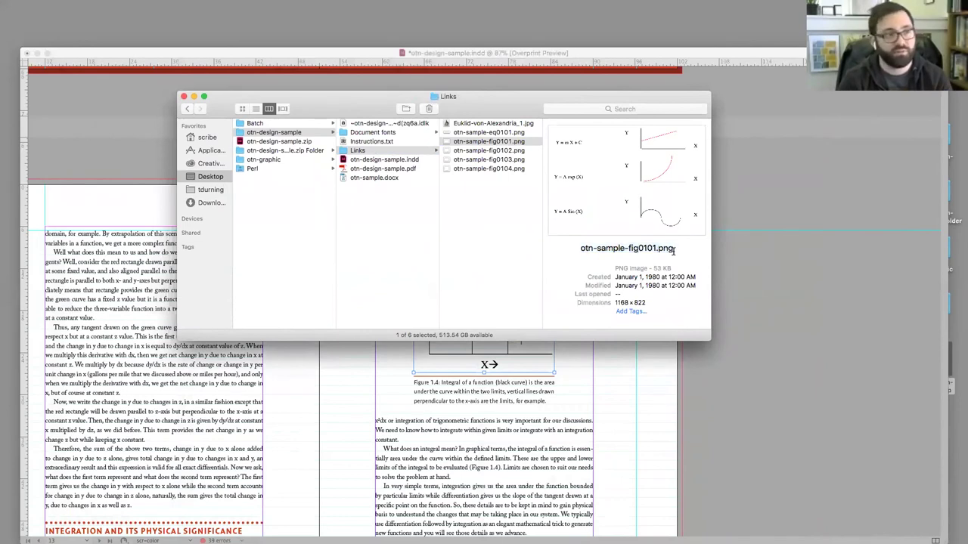
click(504, 151)
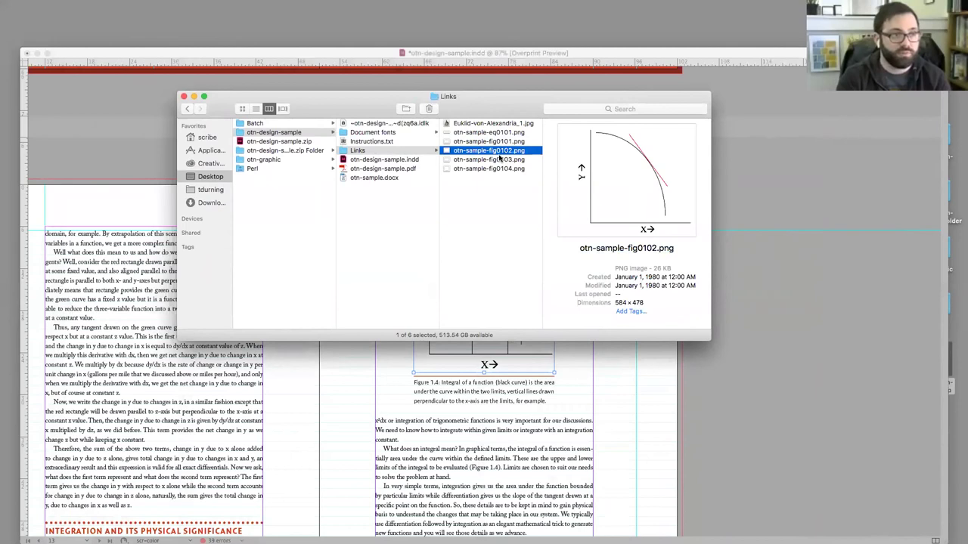
click(498, 193)
drag(475, 106, 488, 107)
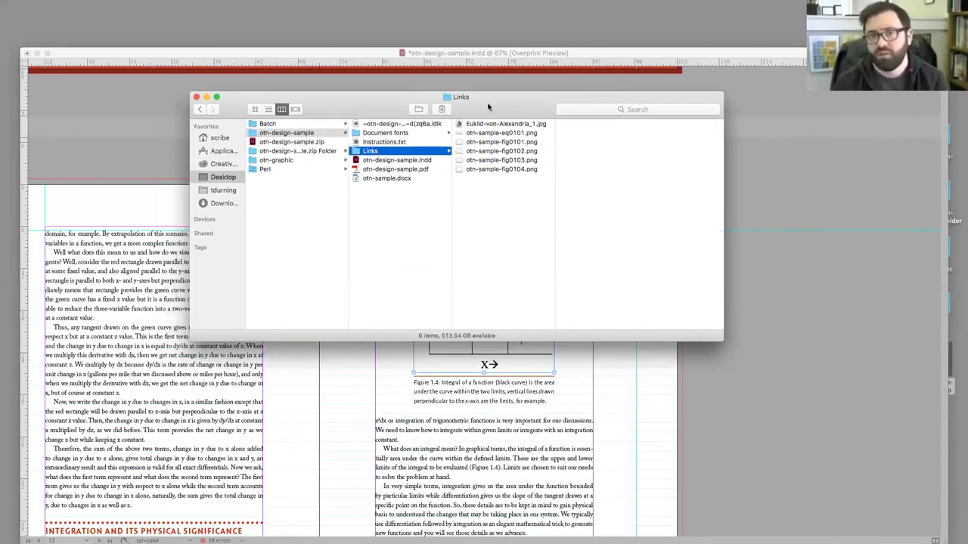